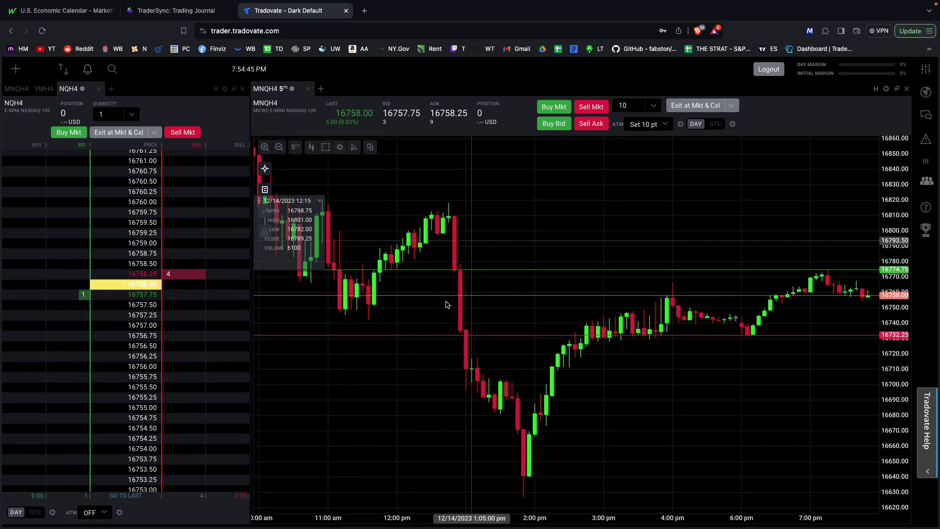
- Turn the ATM strategy OFF for the MNQH4 chart
left_click(665, 123)
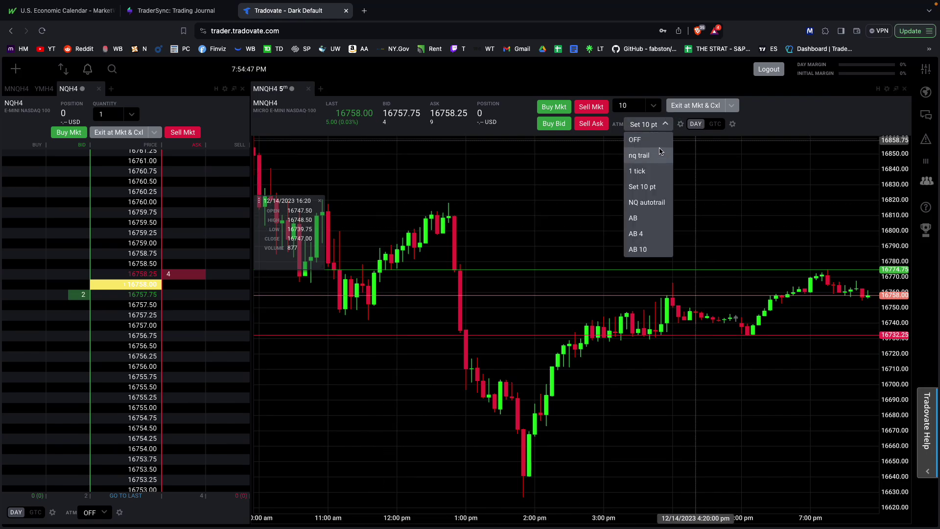
left_click(661, 146)
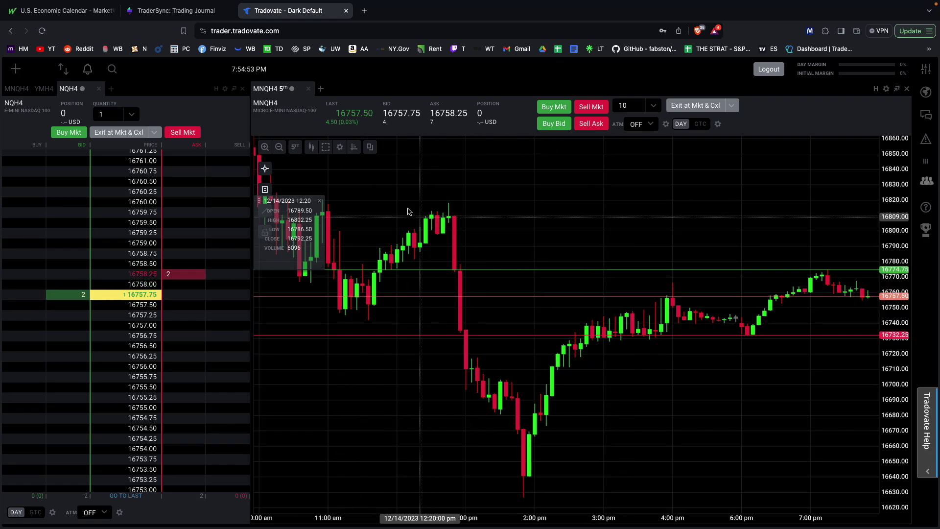
- Review the MNQH4 chart's time period, chart type, and Fills and Orders display options
left_click(295, 148)
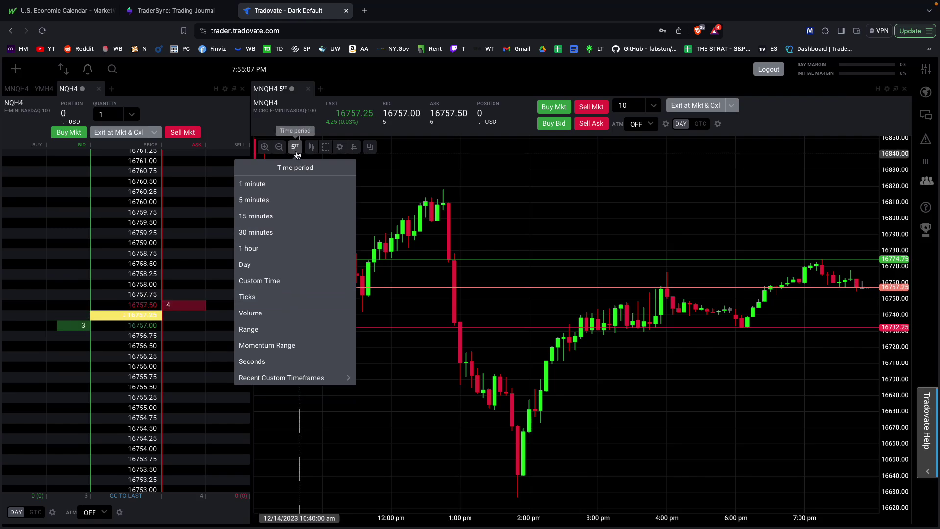
left_click(295, 149)
left_click(316, 152)
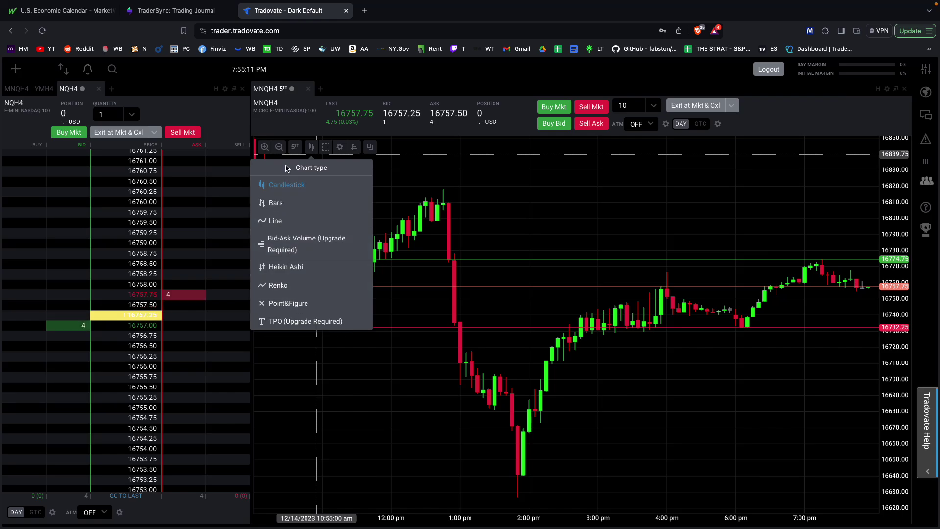
left_click(311, 147)
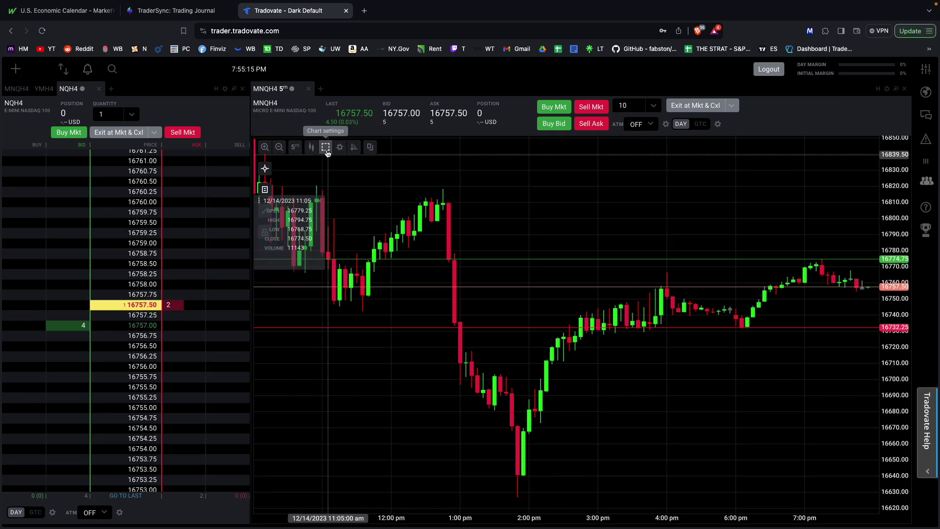
left_click(326, 148)
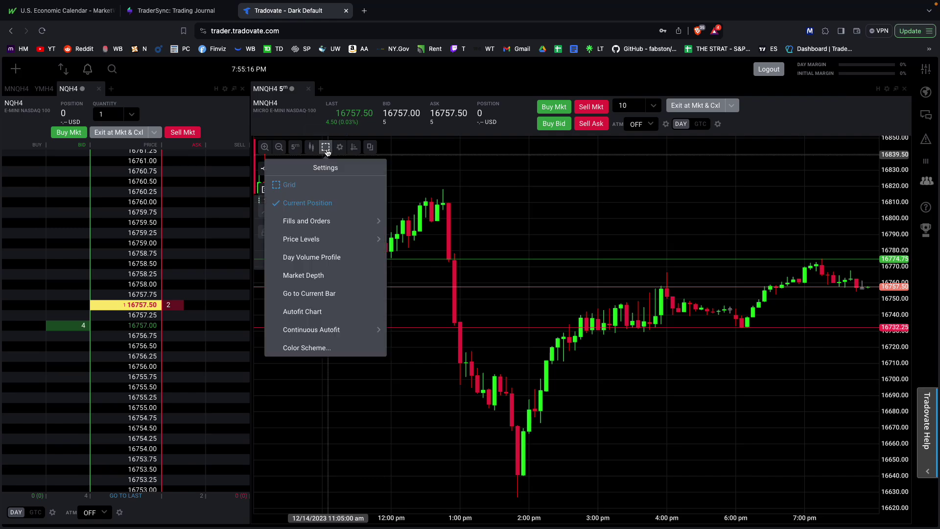
left_click(361, 224)
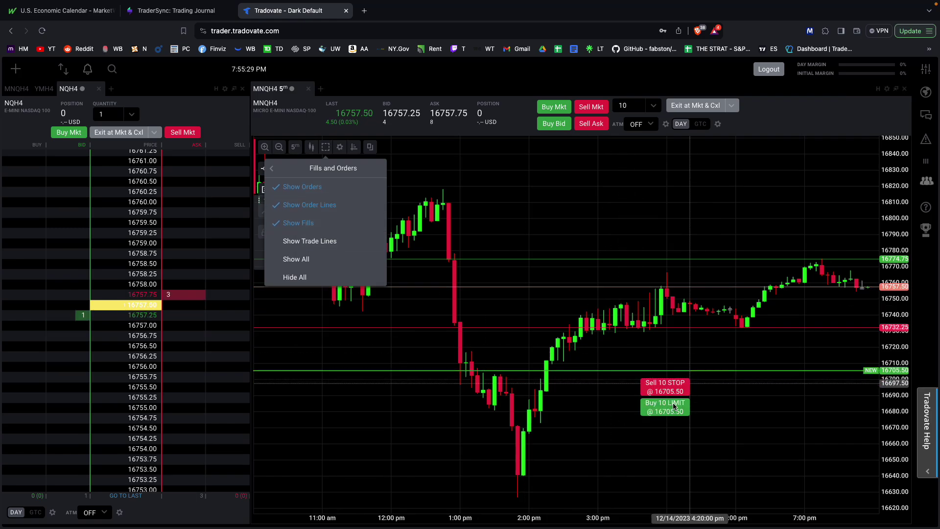
- Place a buy limit order for 10 MNQH4 contracts at 16705.50 on the chart and cancel it
left_click(675, 413)
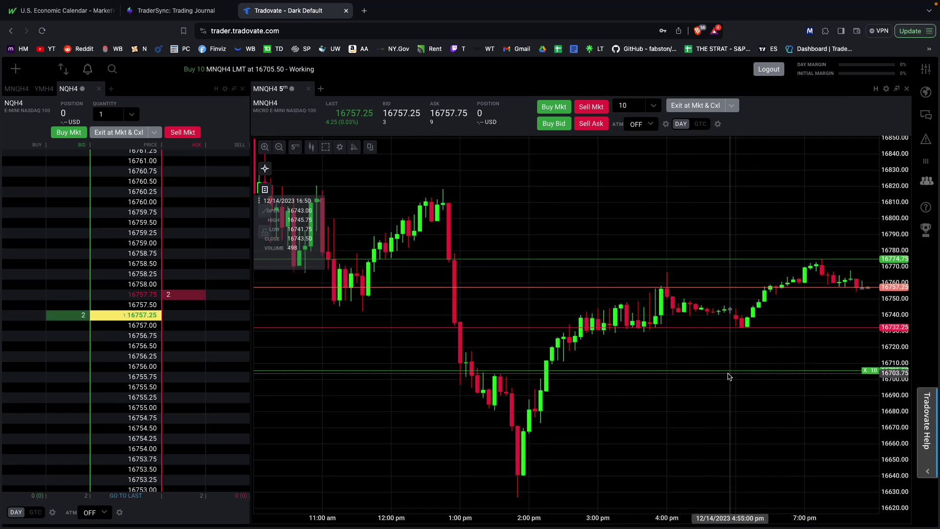
left_click(865, 372)
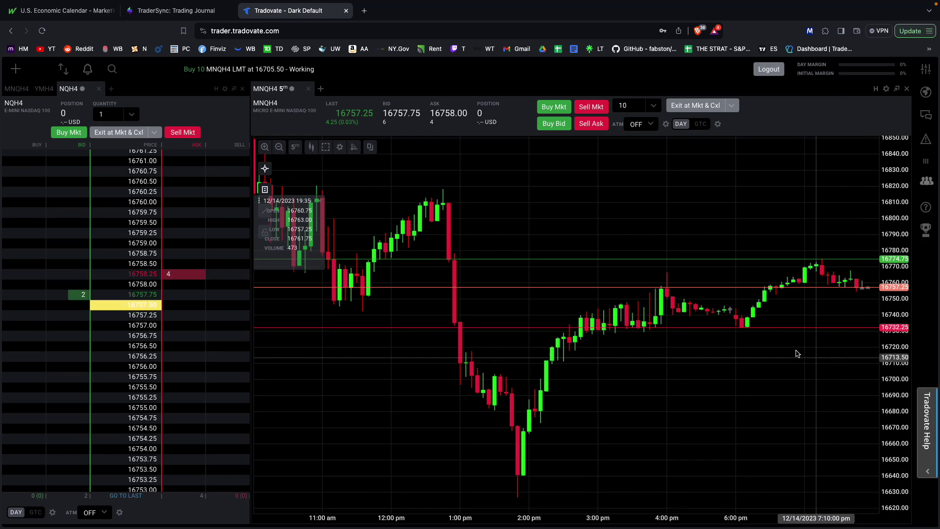
- Review the chart settings and the MNQH4 chart editor's time frame and chart type choices, leaving them as they are
left_click(326, 147)
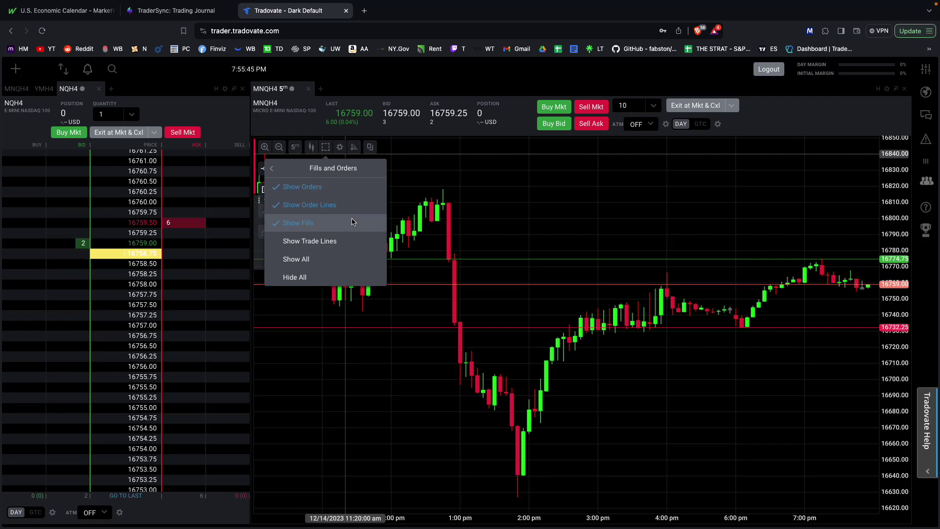
left_click(269, 170)
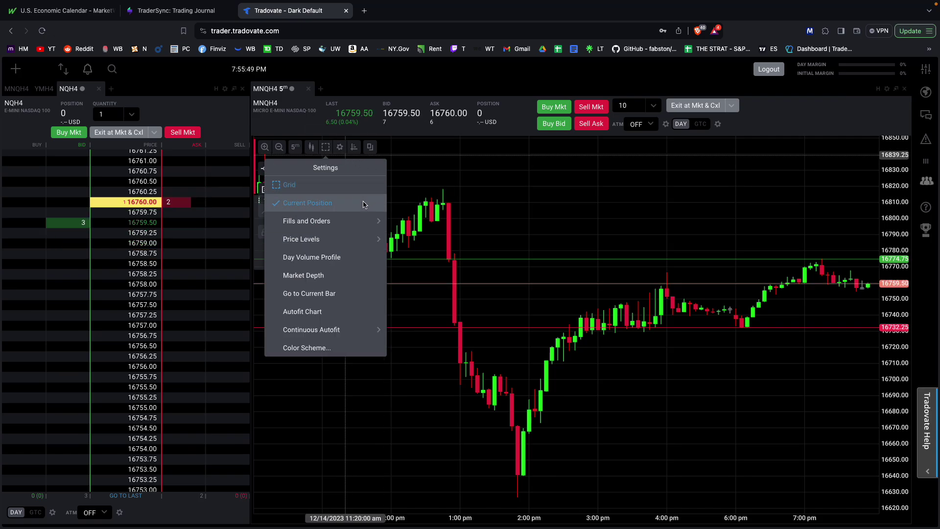
left_click(340, 151)
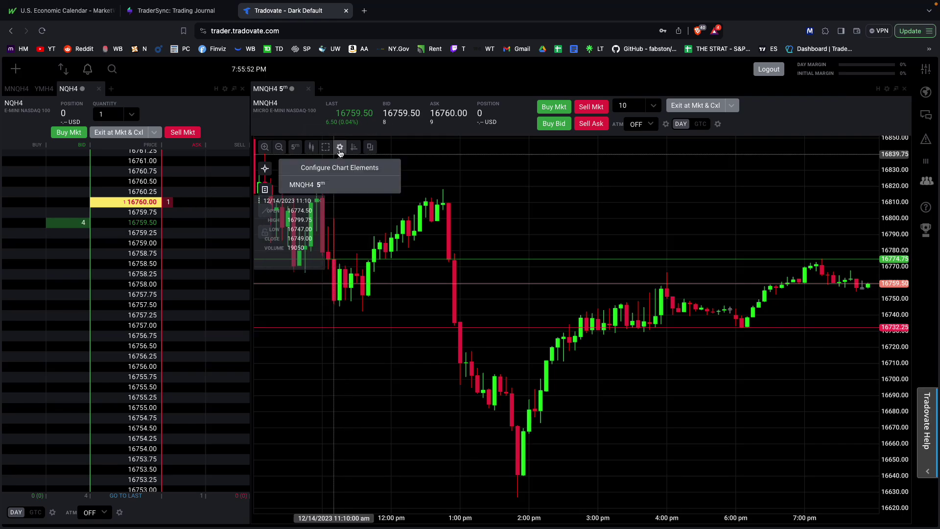
left_click(350, 189)
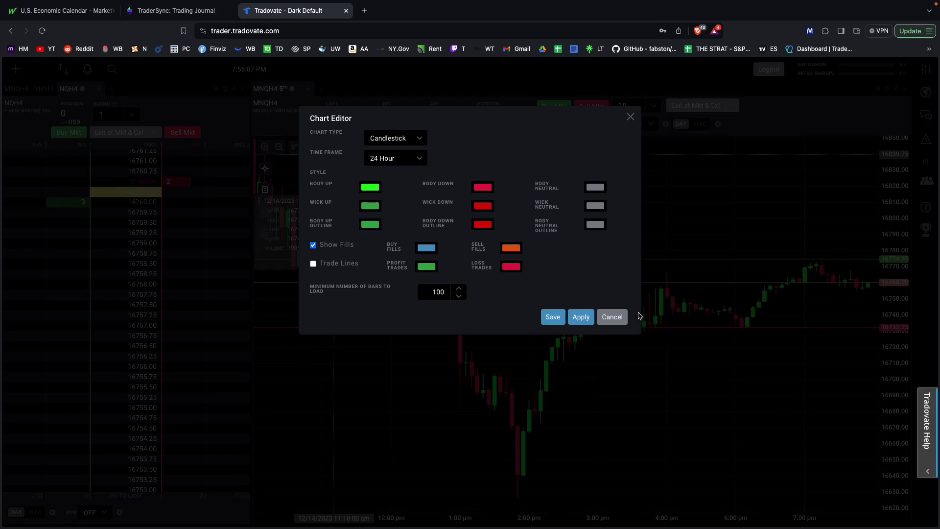
left_click(421, 157)
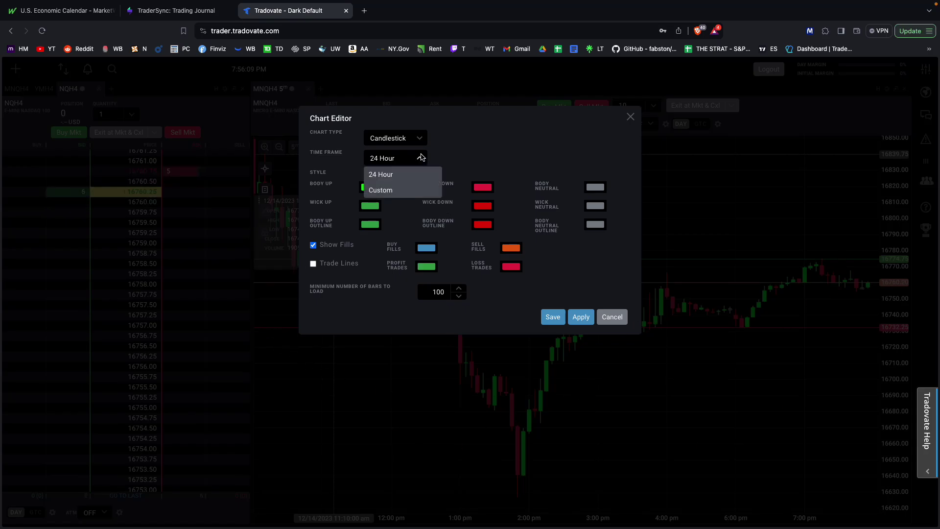
left_click(419, 139)
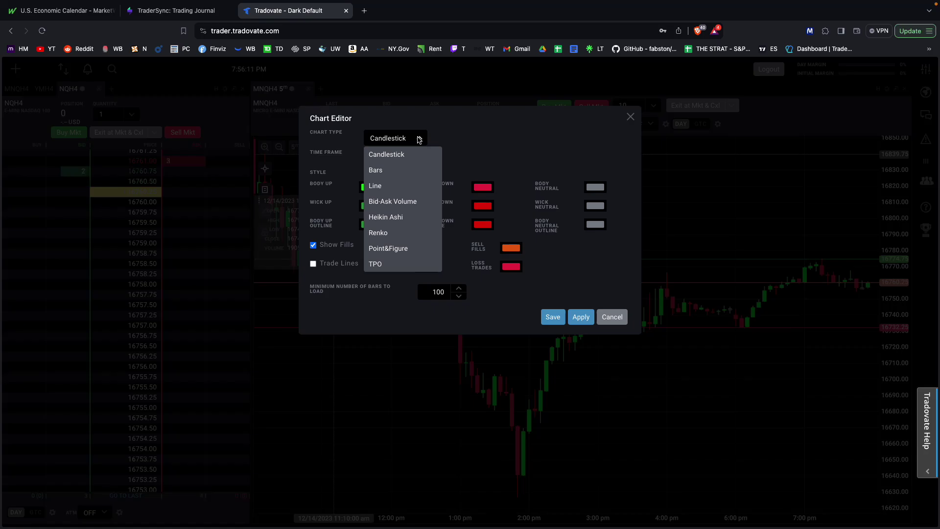
left_click(420, 139)
left_click(611, 323)
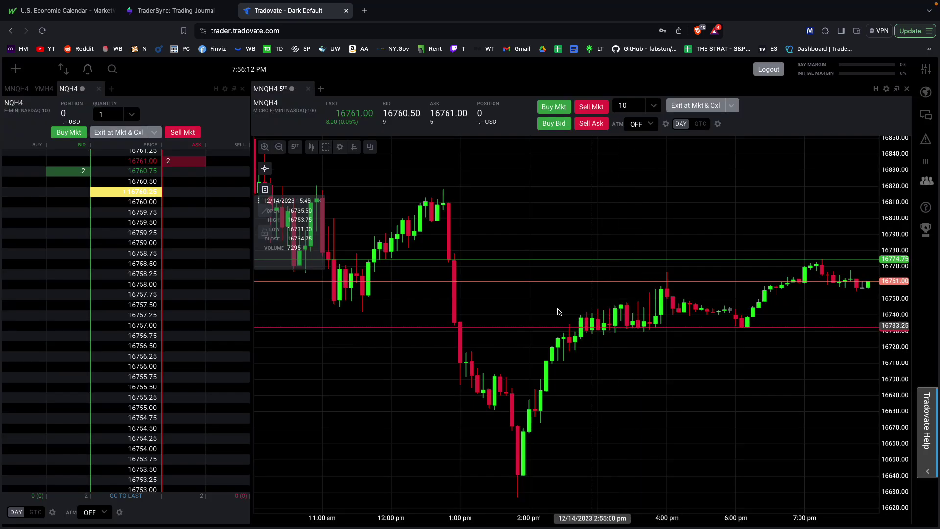
- Add an EMA indicator with period 14 on the close as an overlay on the MNQH4 chart
left_click(354, 147)
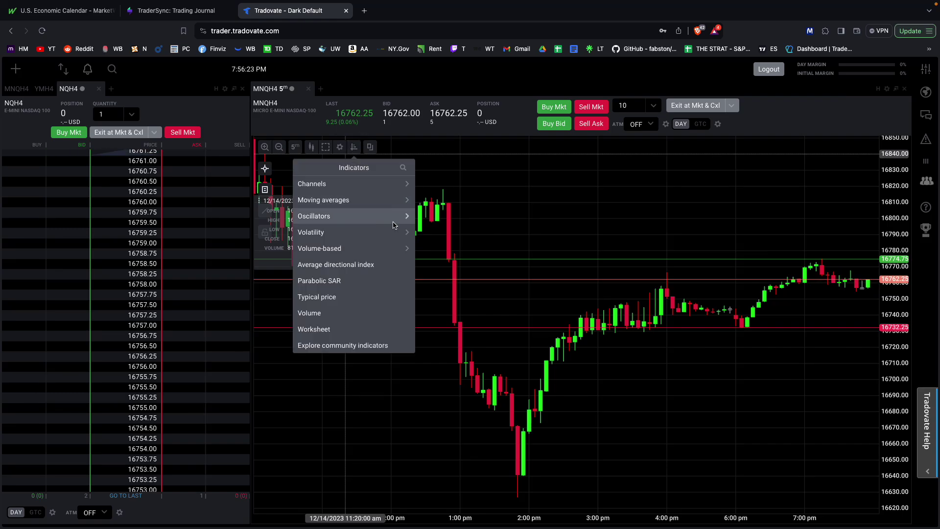
left_click(406, 201)
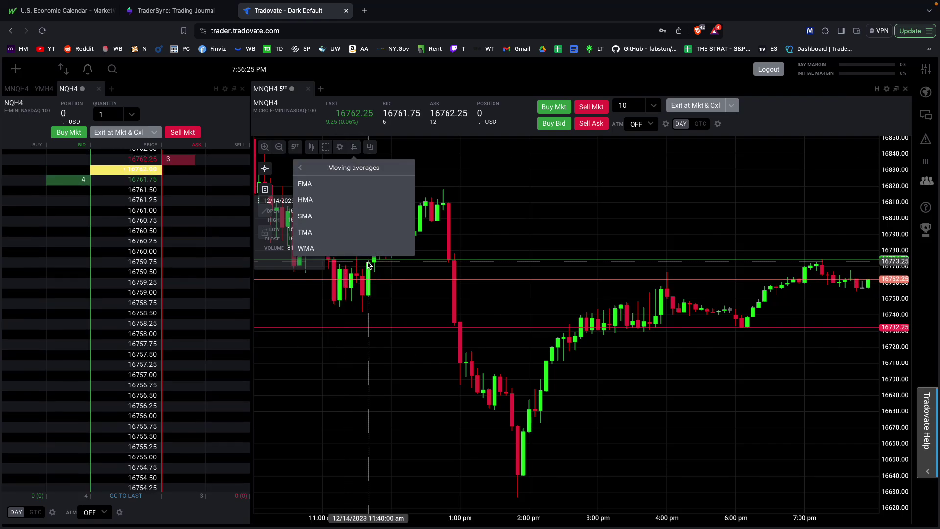
left_click(368, 190)
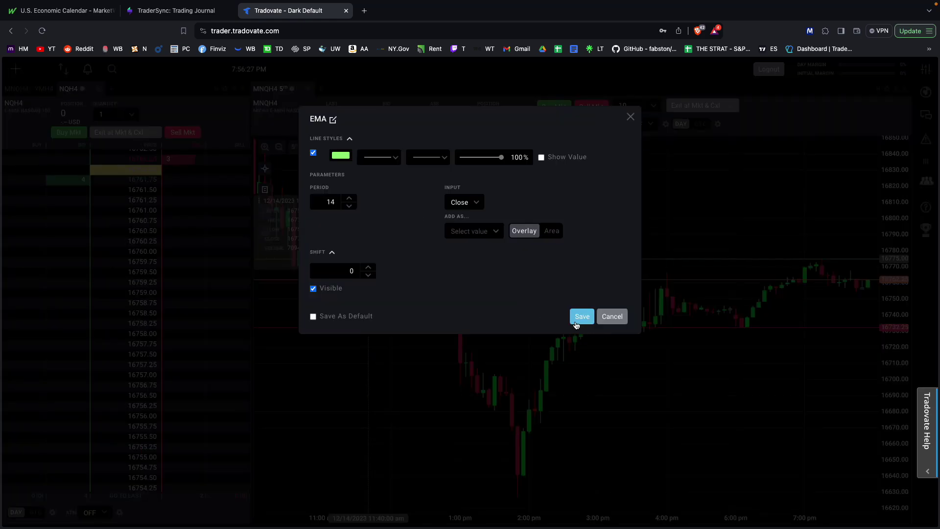
left_click(579, 317)
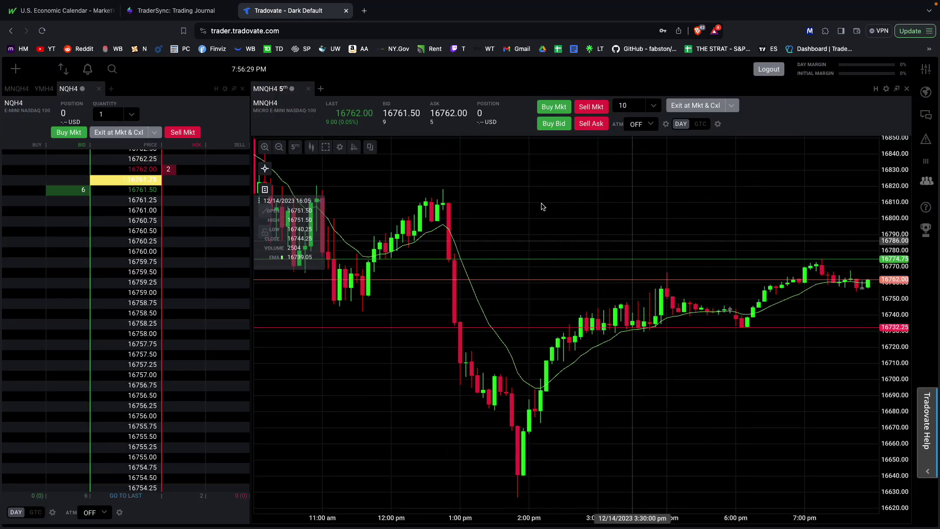
left_click(354, 147)
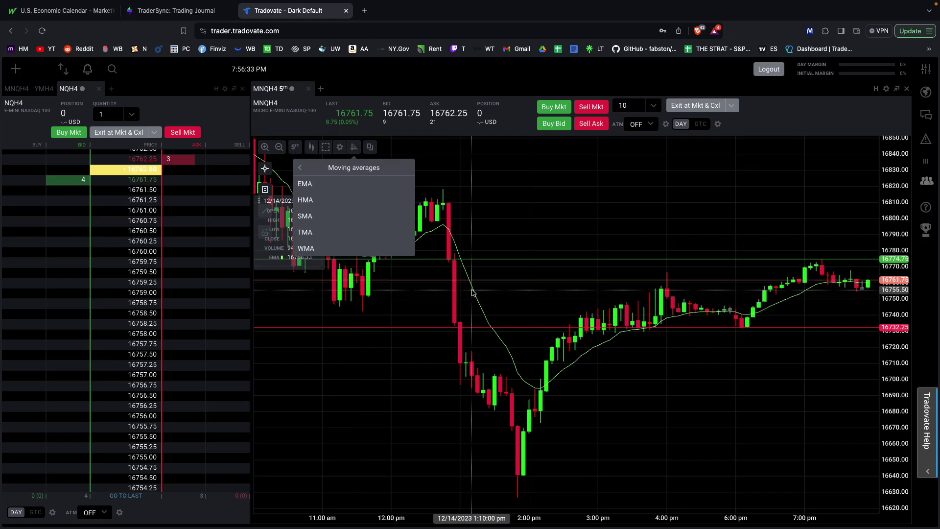
left_click(489, 283)
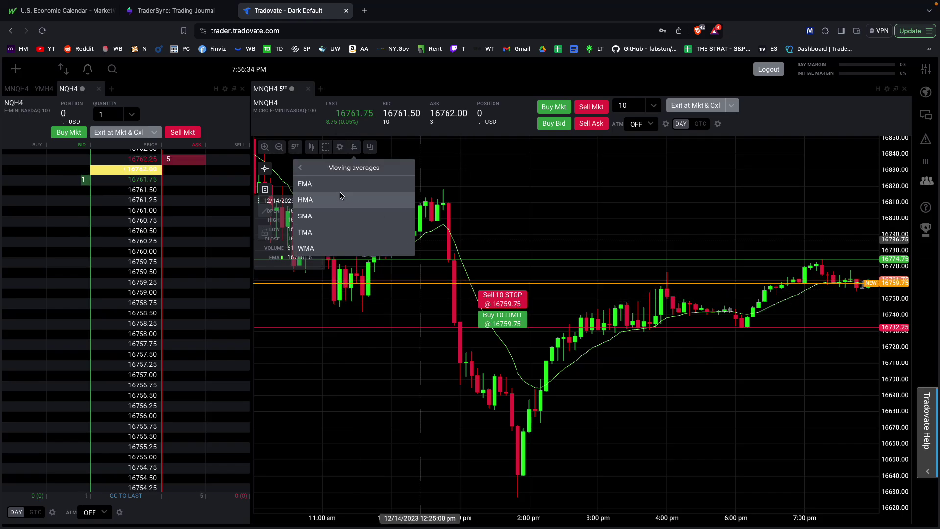
left_click(299, 168)
left_click(492, 275)
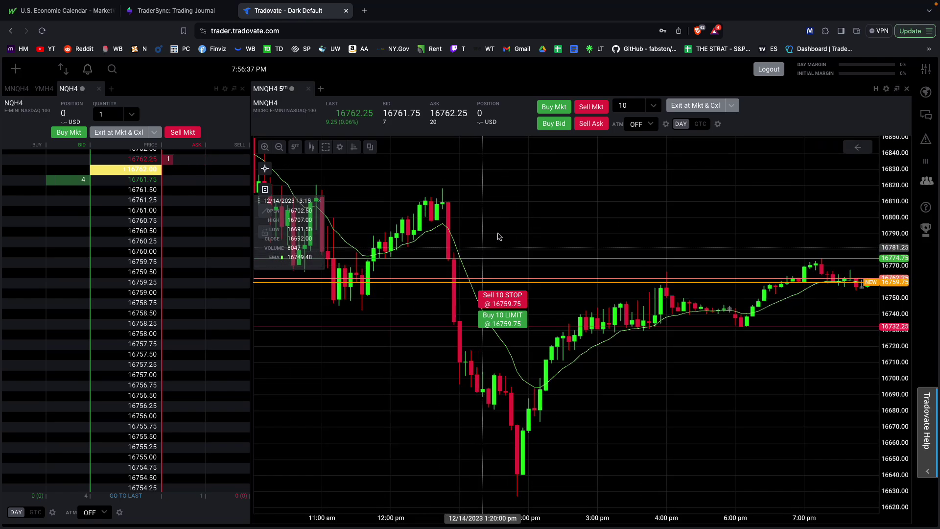
key("Escape")
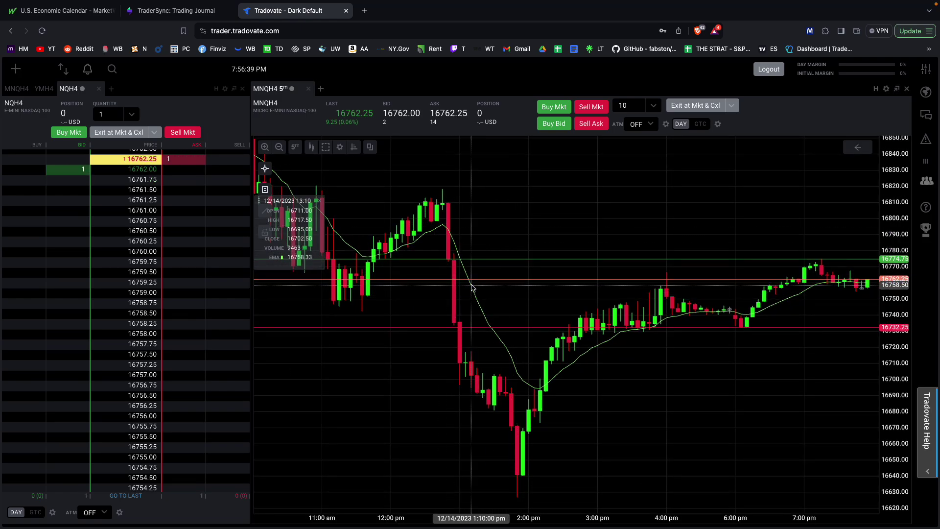
left_click(471, 284)
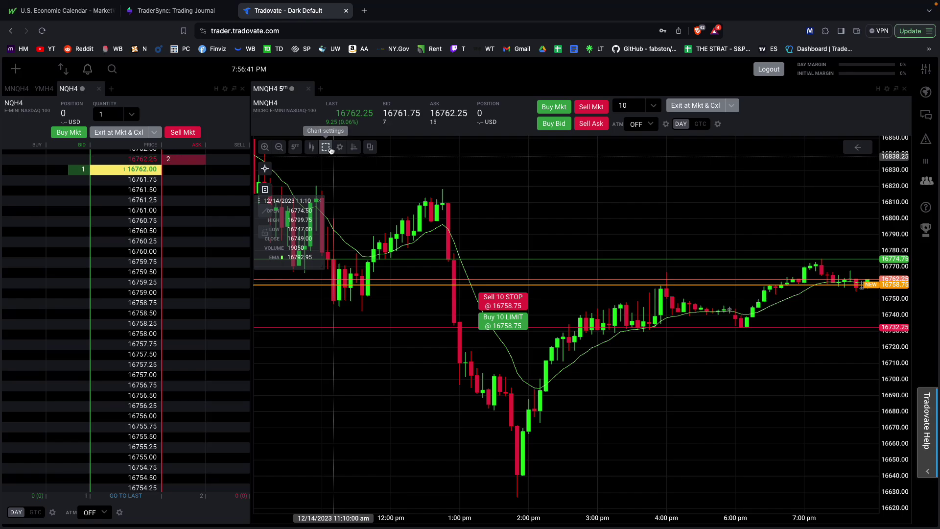
- Remove the EMA indicator from the MNQH4 chart's elements
left_click(338, 147)
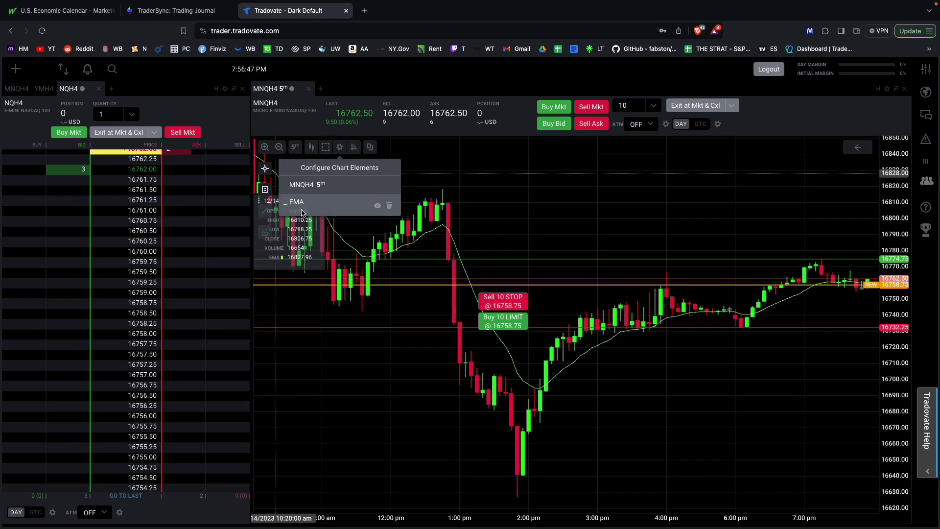
left_click(378, 206)
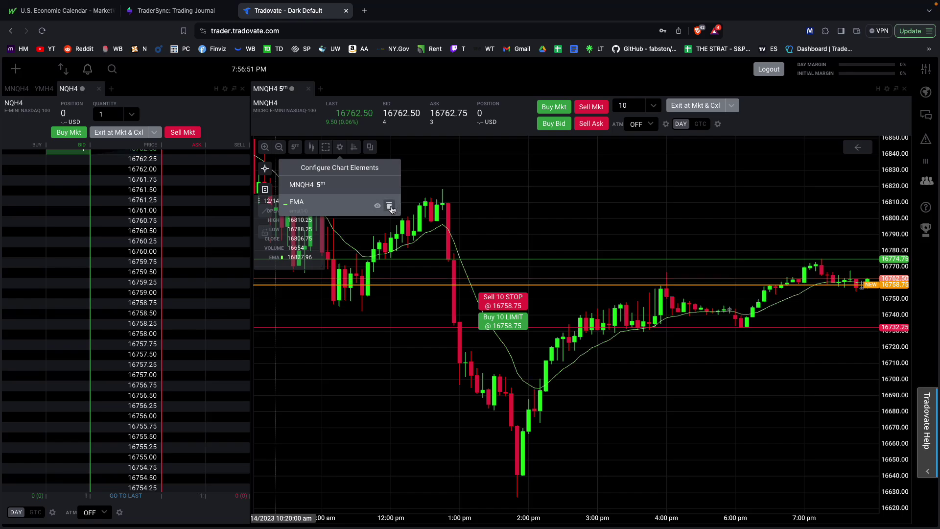
left_click(390, 206)
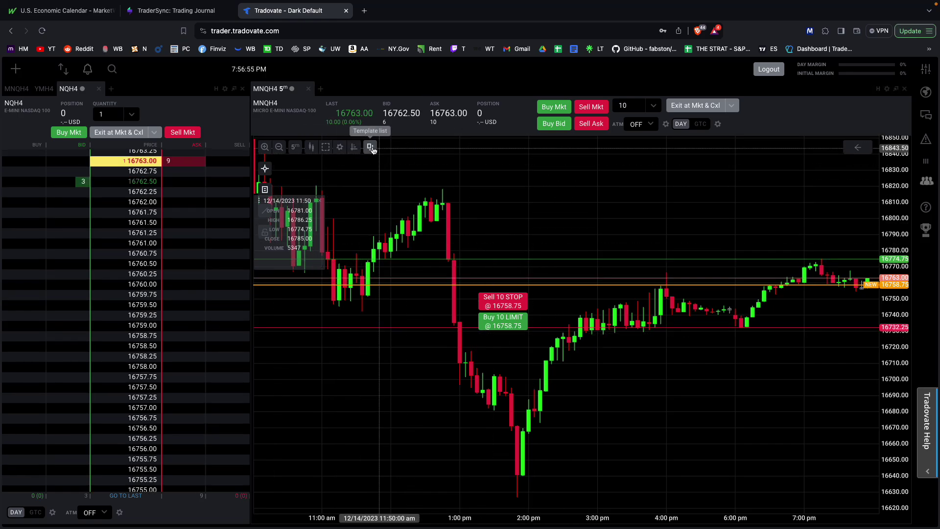
left_click(354, 147)
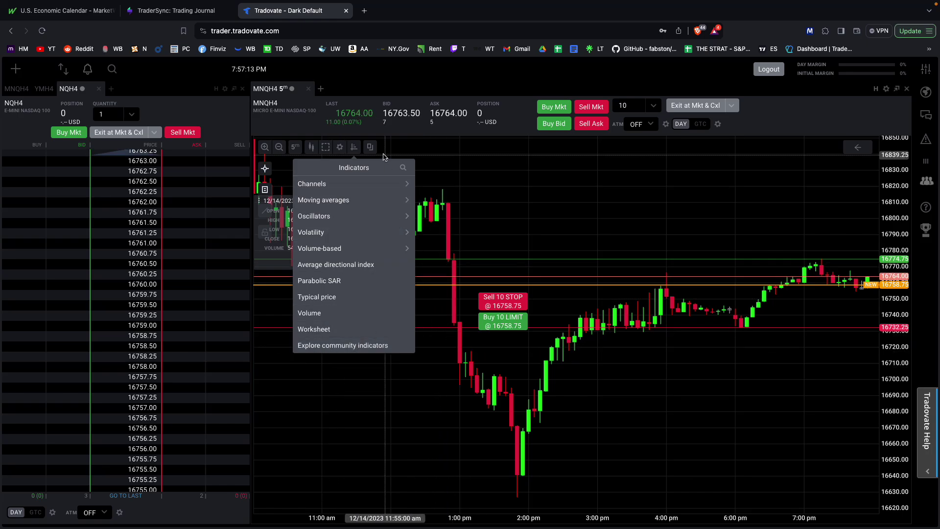
left_click(354, 147)
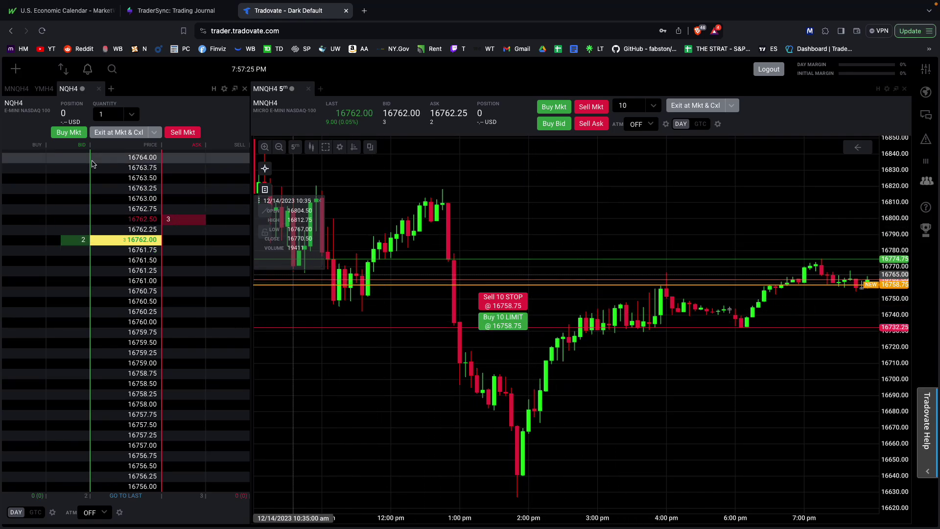
- Add two empty chart modules side by side below the MNQH4 chart in the workspace
left_click(15, 70)
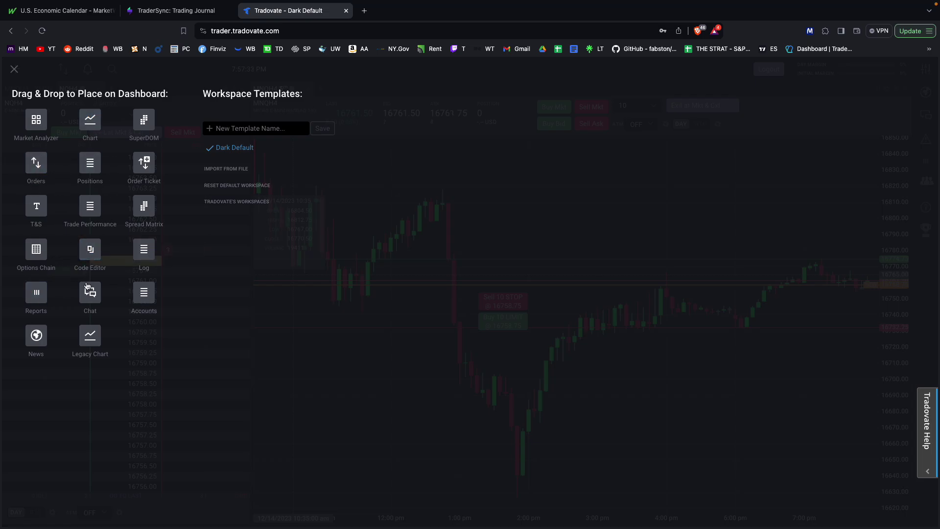
left_click_drag(90, 120, 602, 435)
left_click(15, 70)
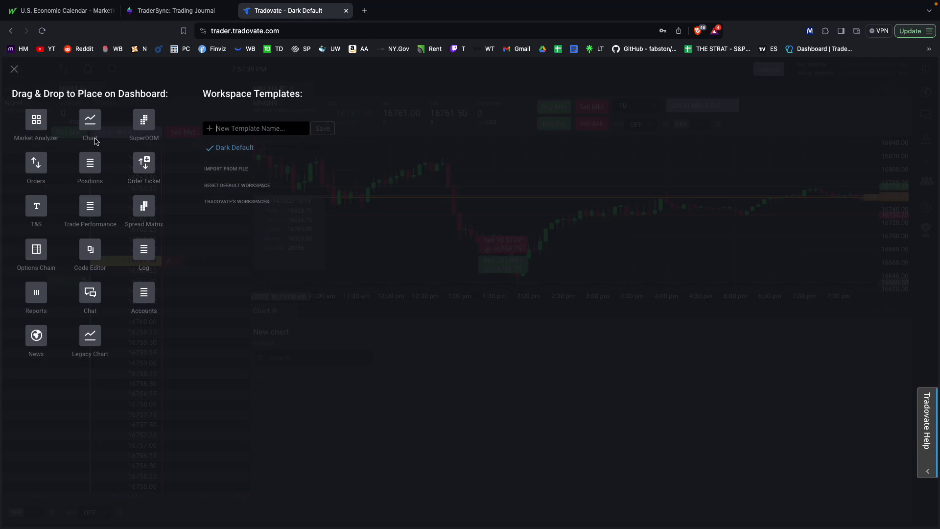
left_click_drag(83, 120, 354, 407)
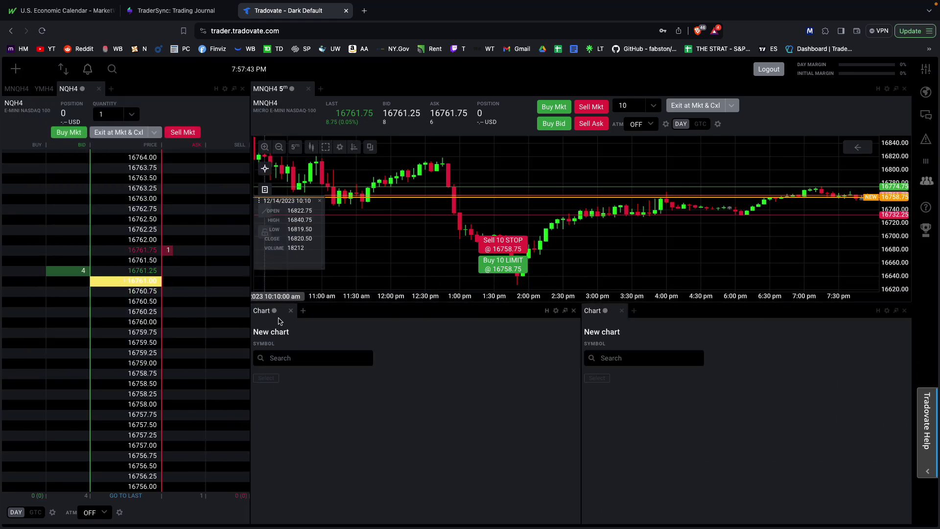
- Remove the left one of the two empty chart modules from the workspace
left_click(576, 312)
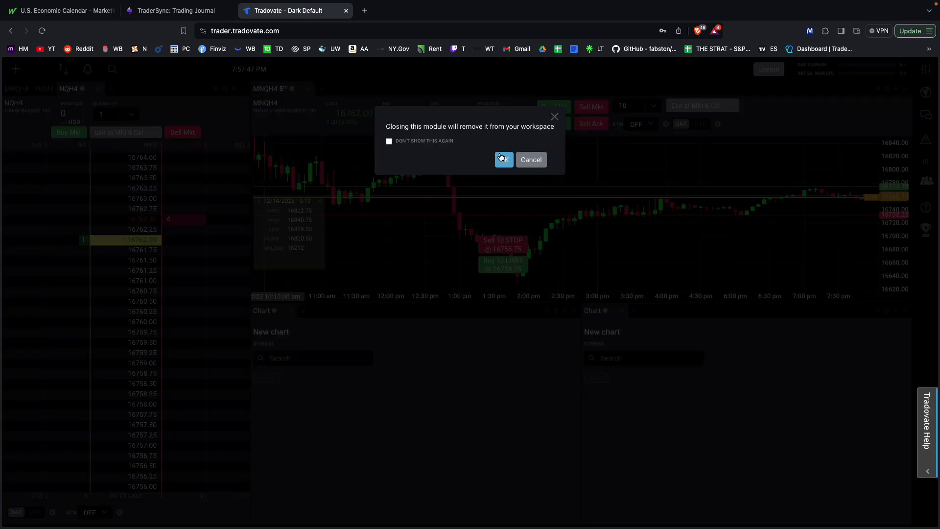
left_click(504, 160)
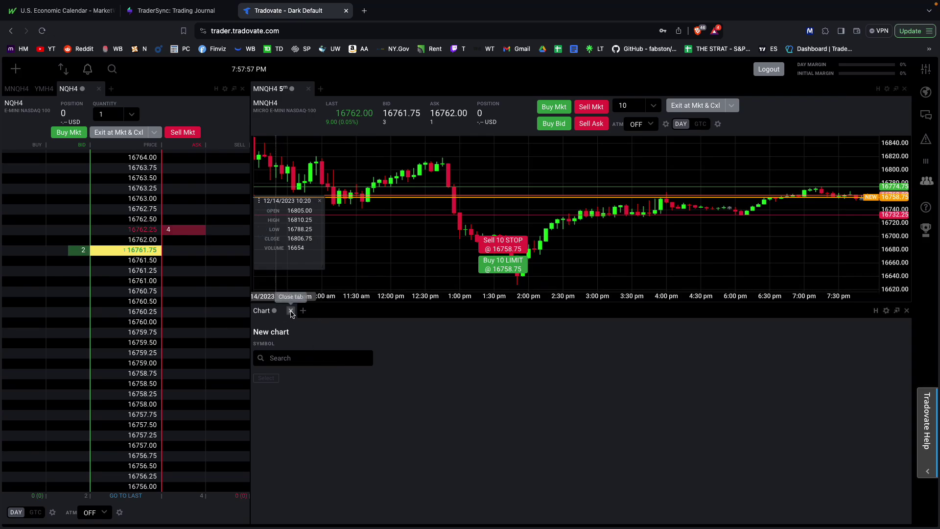
- Remove the remaining empty chart module below the MNQH4 chart from the workspace
left_click(291, 312)
left_click(503, 157)
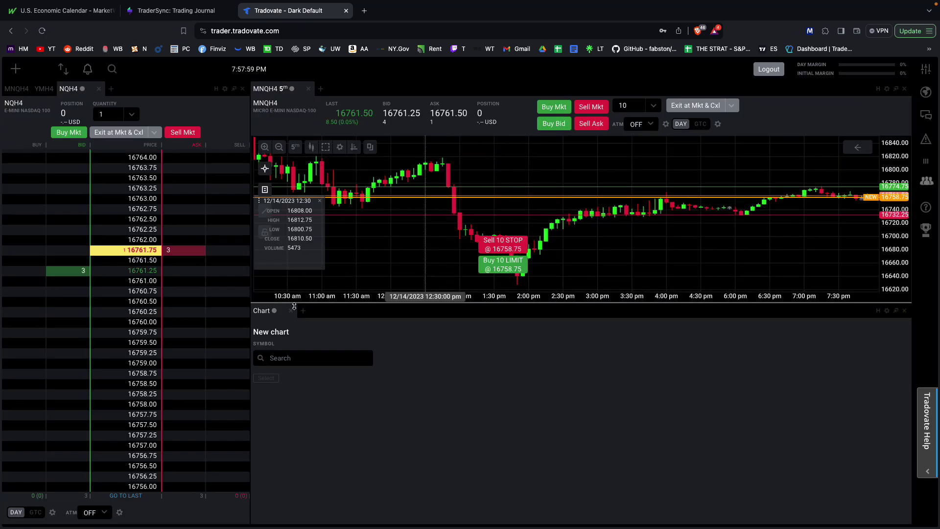
left_click(291, 310)
left_click(503, 157)
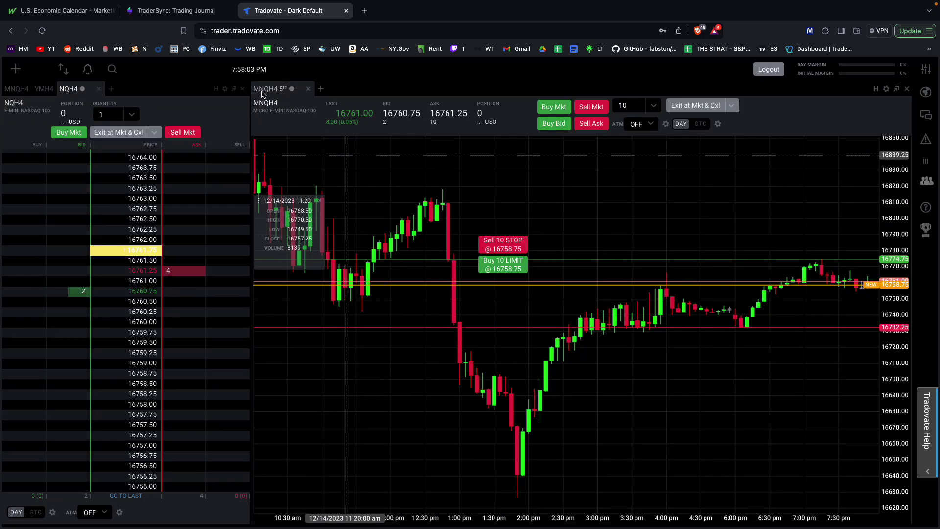
- Add a second MNQH4 chart beside the existing one in the same module and list its available drawing tools
left_click(321, 89)
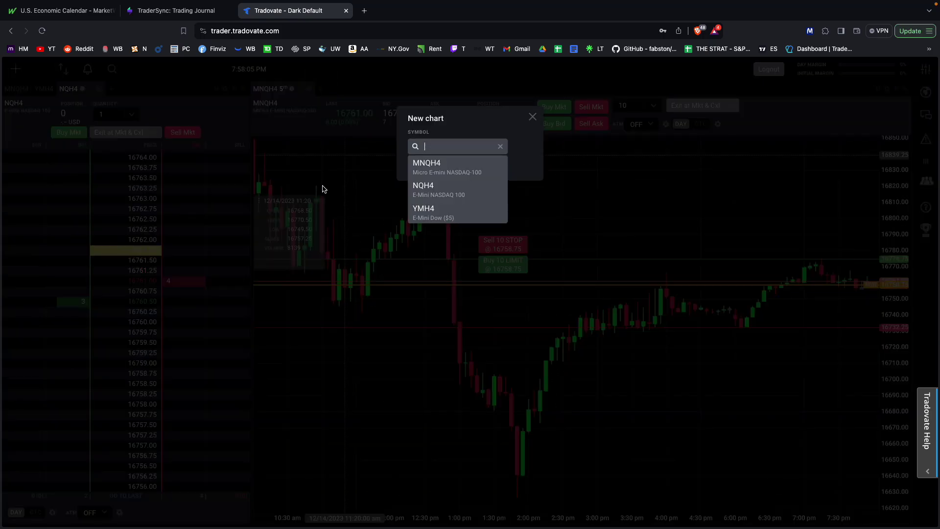
left_click(459, 169)
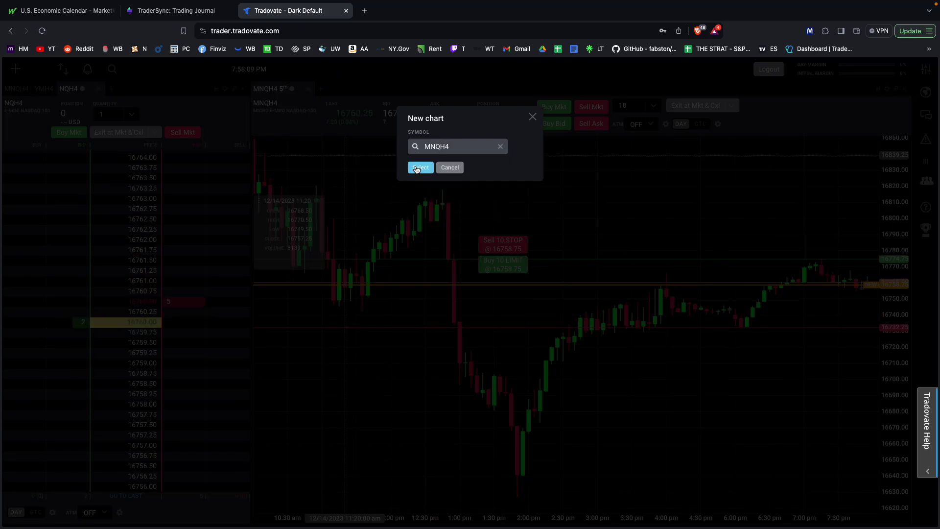
left_click(416, 168)
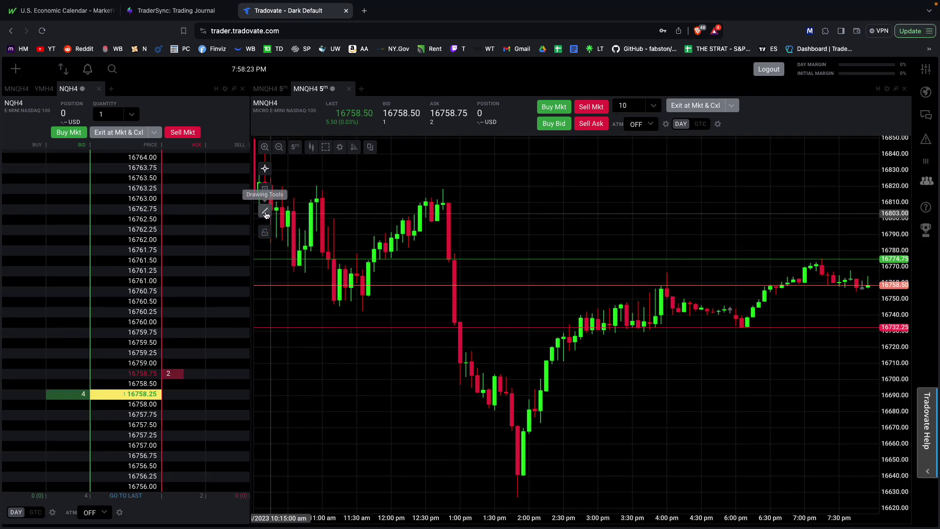
left_click(265, 213)
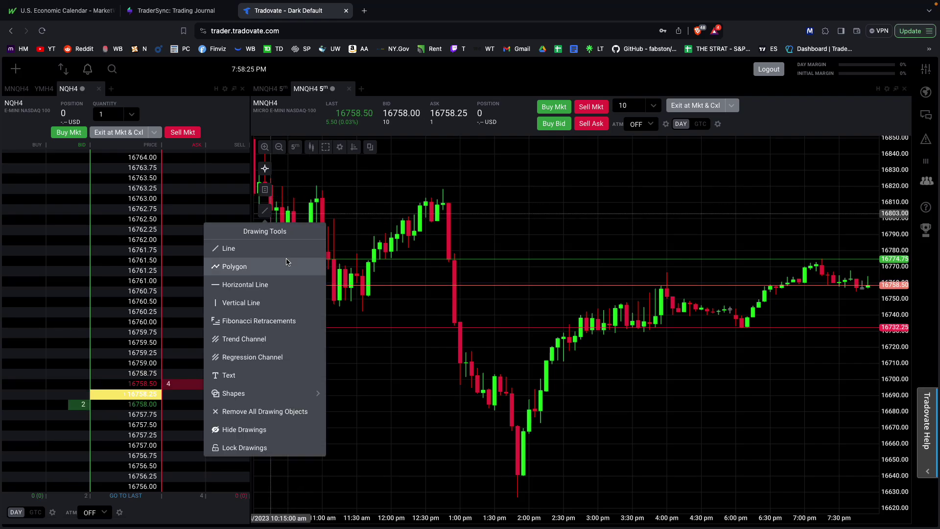
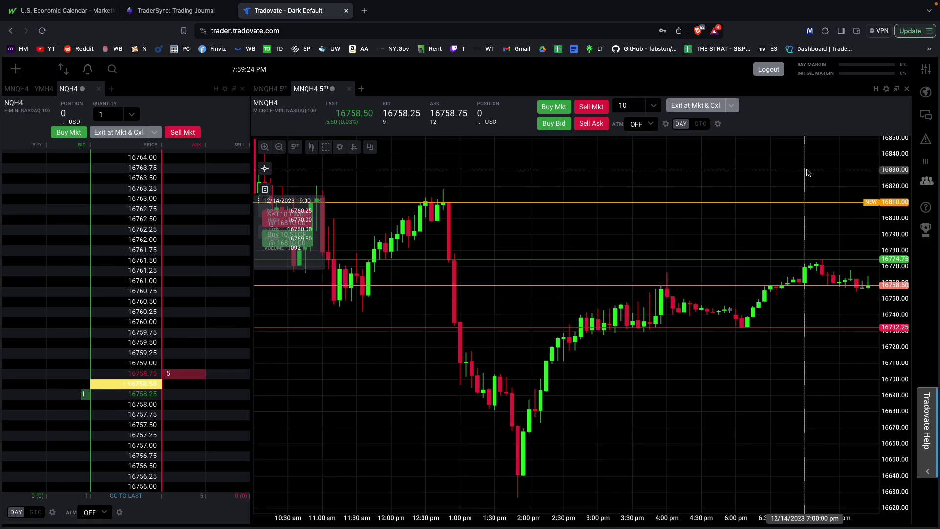
- Place a buy limit order for 10 MNQH4 contracts at 16697.50 on the chart, and cancel that order
left_click(740, 387)
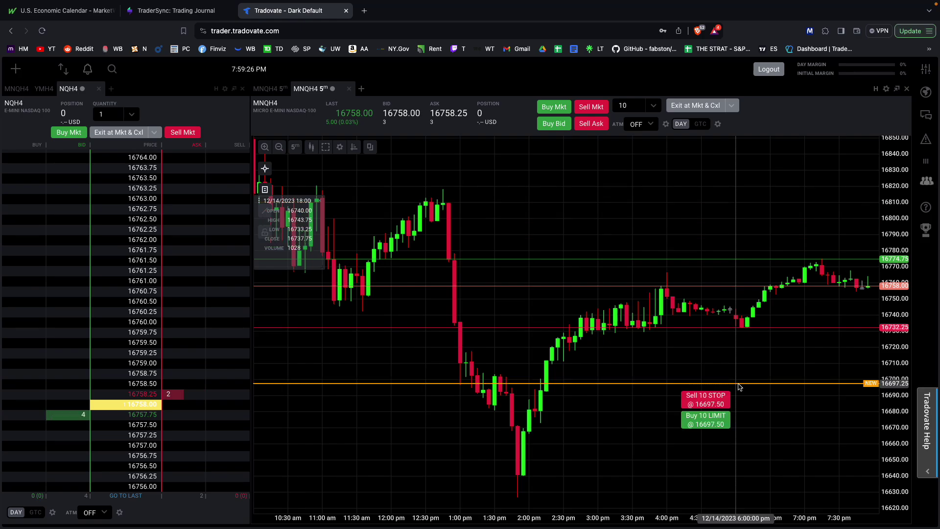
left_click(715, 426)
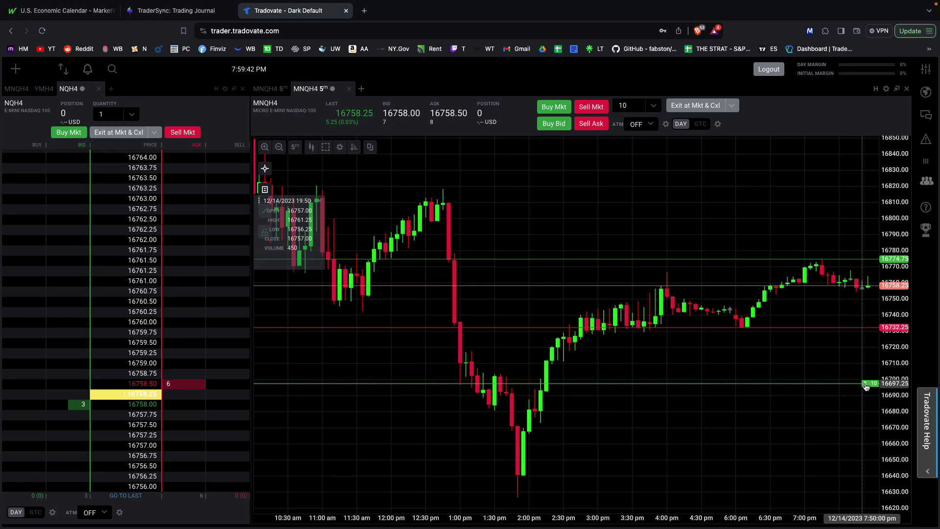
left_click(865, 383)
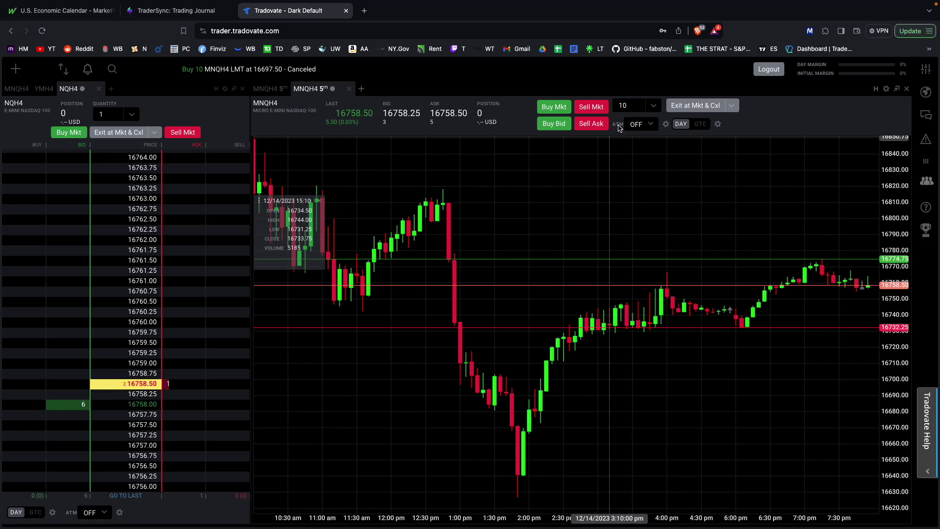
- Set the chart's ATM preset to Set 10 pt and place a buy limit order for 10 contracts at 16703.25
left_click(651, 125)
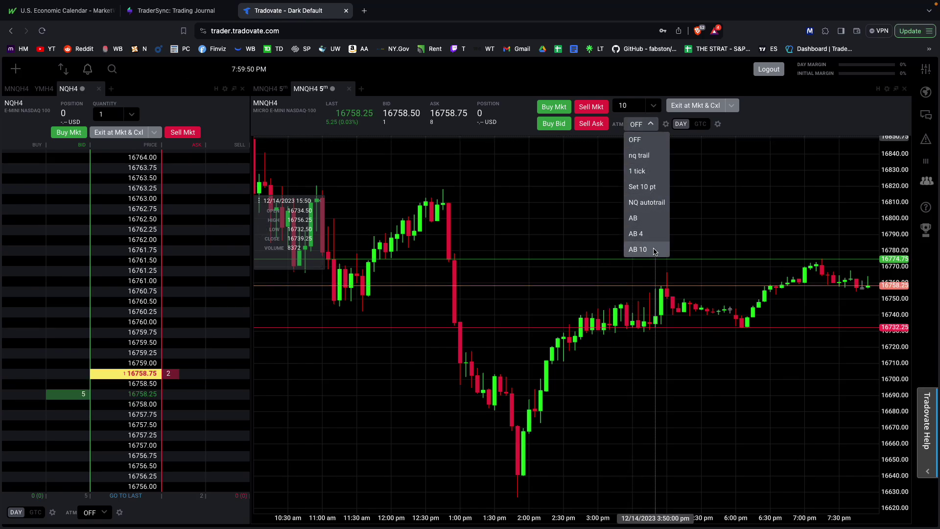
left_click(633, 188)
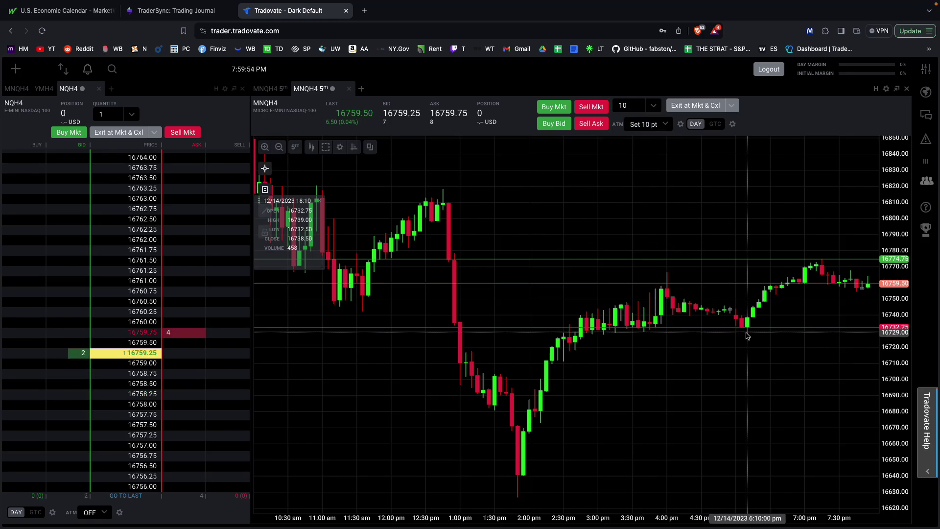
left_click(762, 375)
left_click(730, 411)
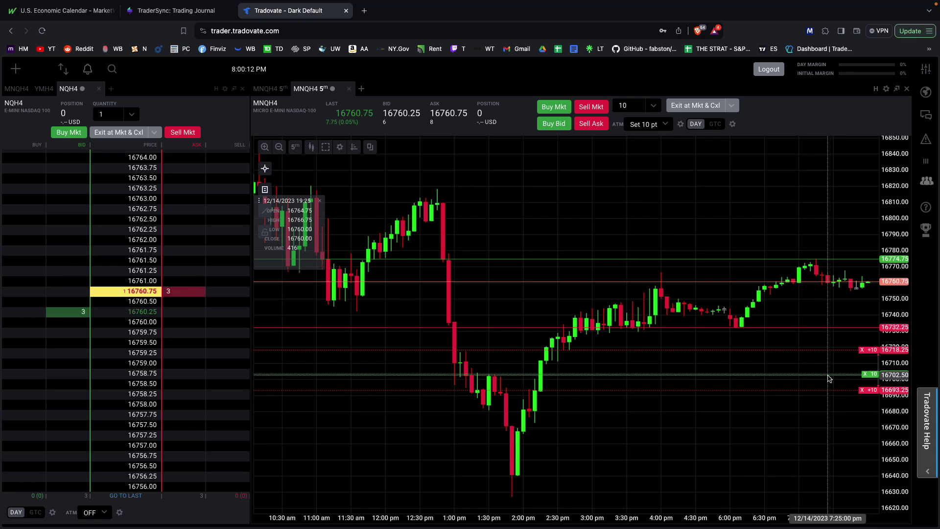
- Preview a new order at 16685.75, cancel the working 10-contract buy limit order and dismiss the preview
left_click(795, 403)
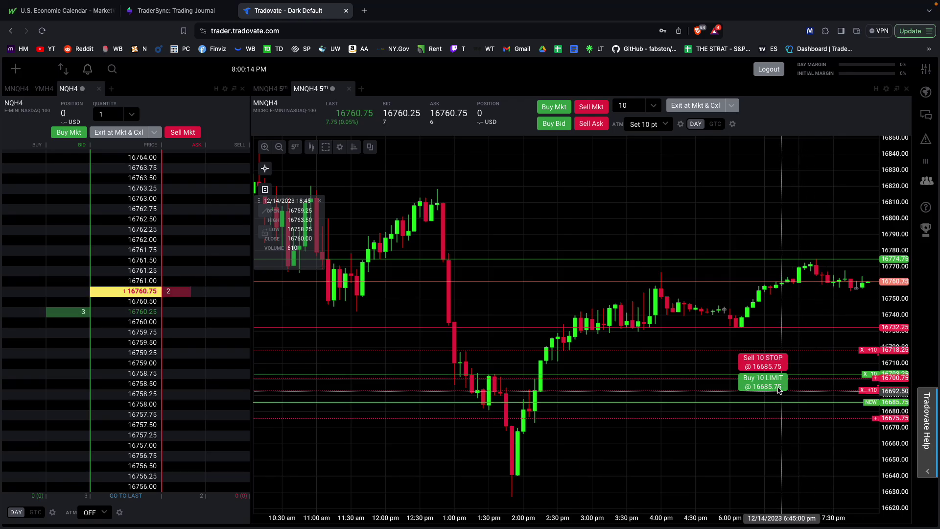
left_click(865, 374)
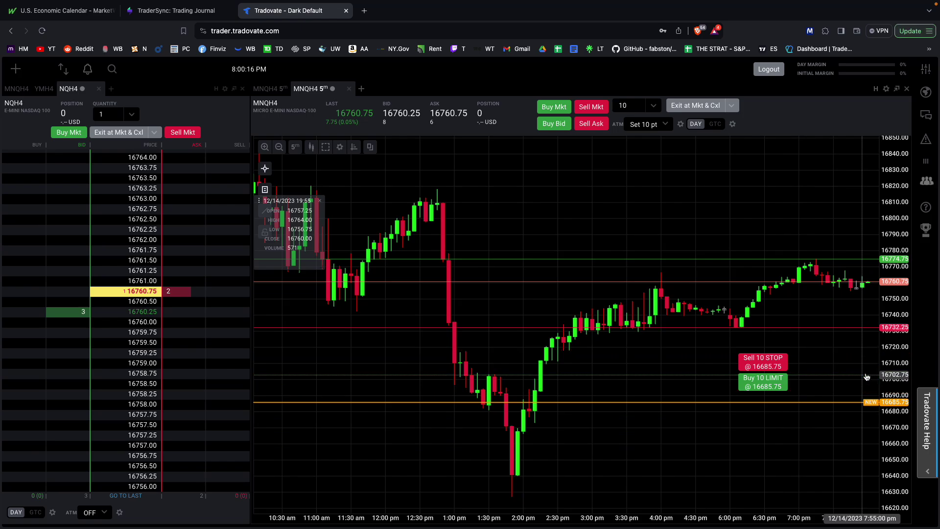
key("Escape")
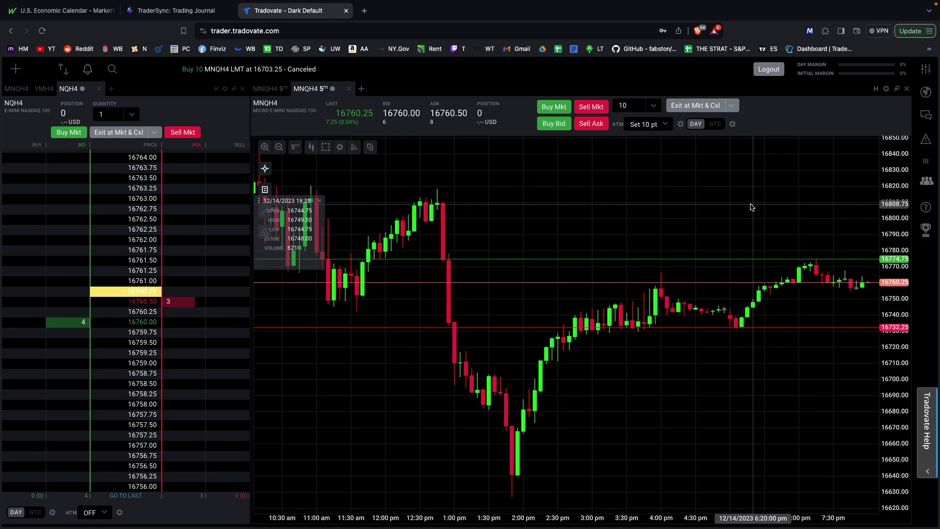
- Review the take profit and stop loss settings of the Set 10 pt ATM preset without changing them
left_click(681, 125)
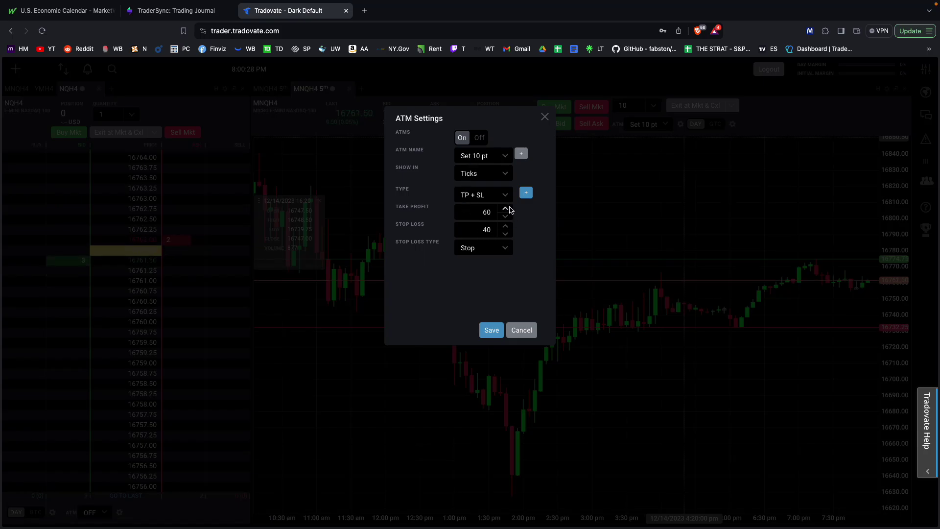
left_click(529, 338)
- Switch the chart's ATM preset to AB 10 and review its two-target settings without changing them
left_click(646, 124)
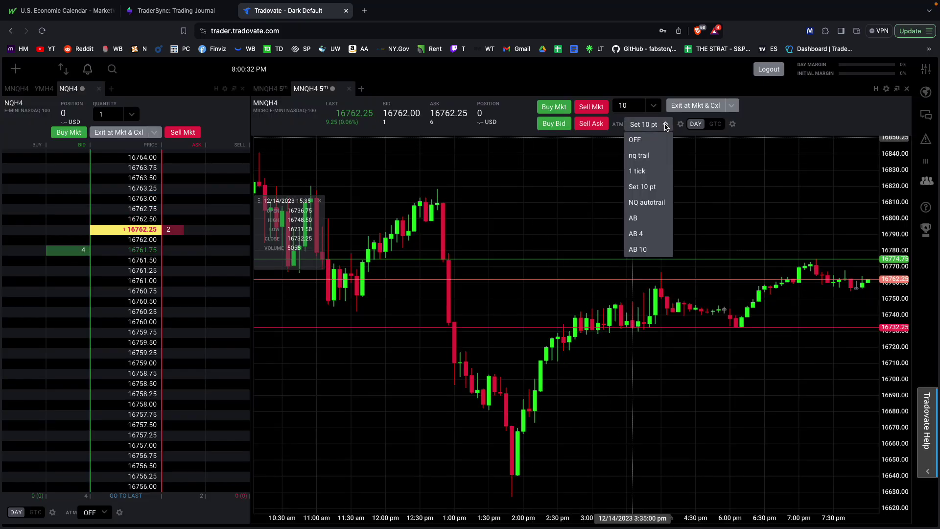
left_click(654, 249)
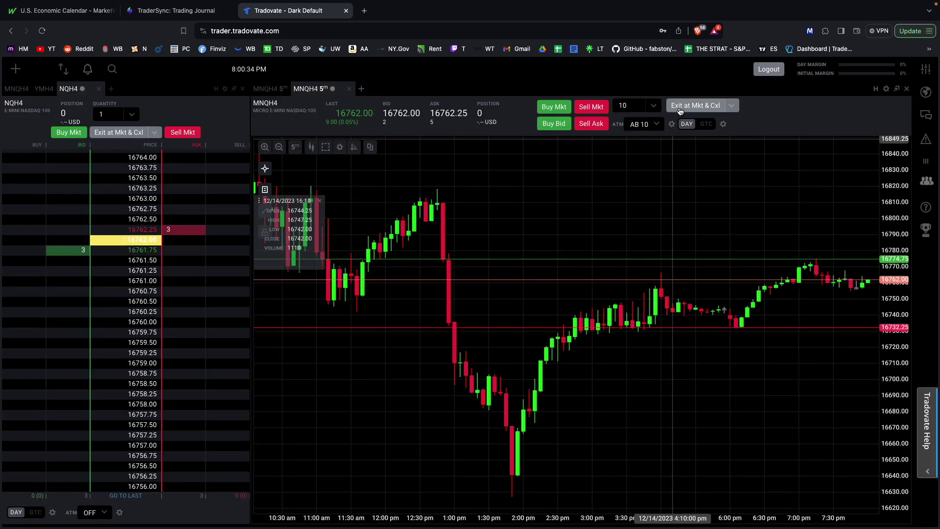
left_click(672, 124)
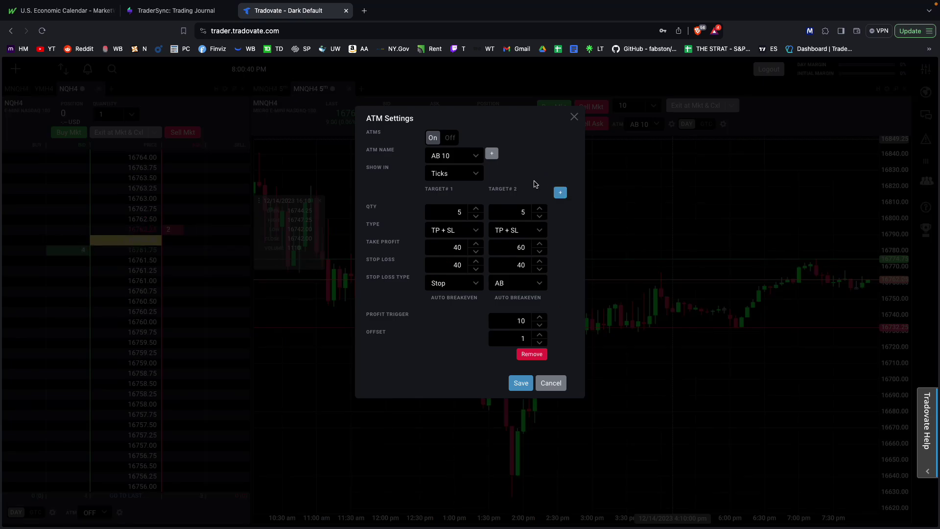
left_click(549, 386)
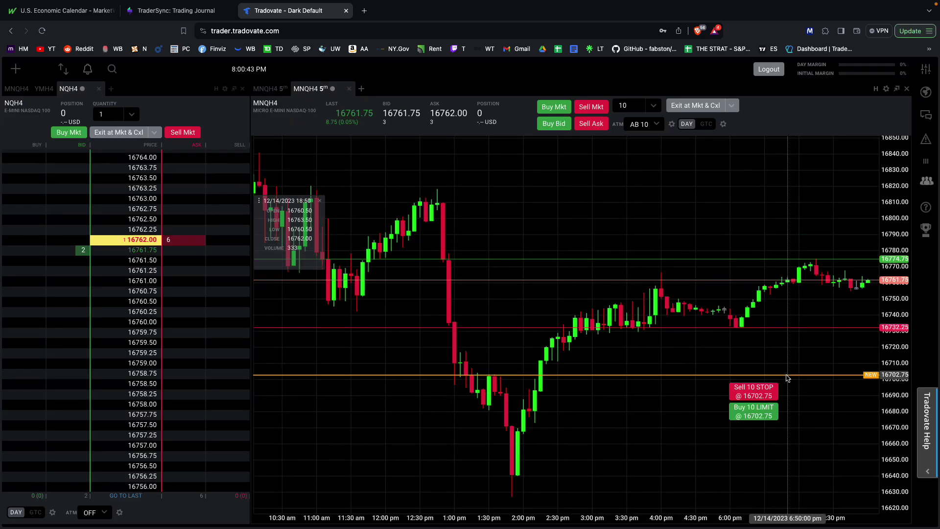
- Place a buy limit order for 10 MNQH4 contracts at 16702.75 and examine its take profit and stop loss lines
left_click(766, 412)
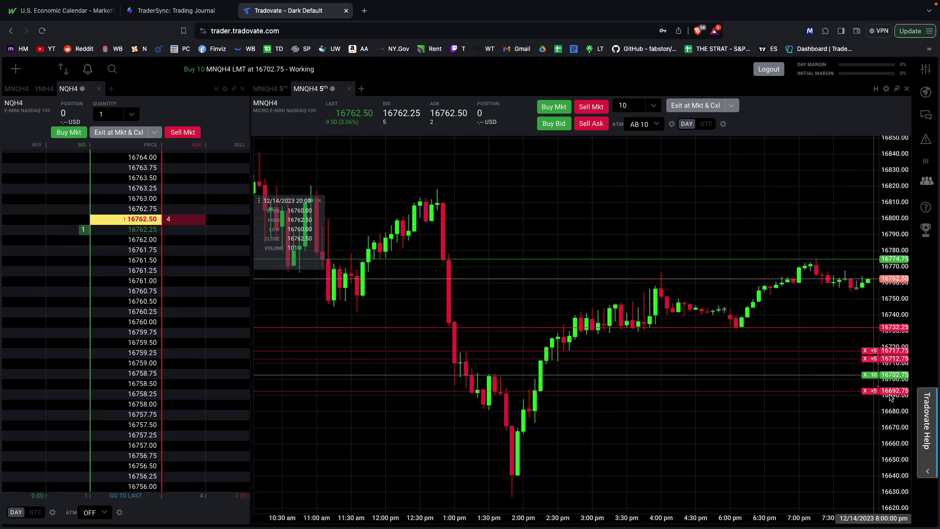
left_click_drag(852, 396, 876, 394)
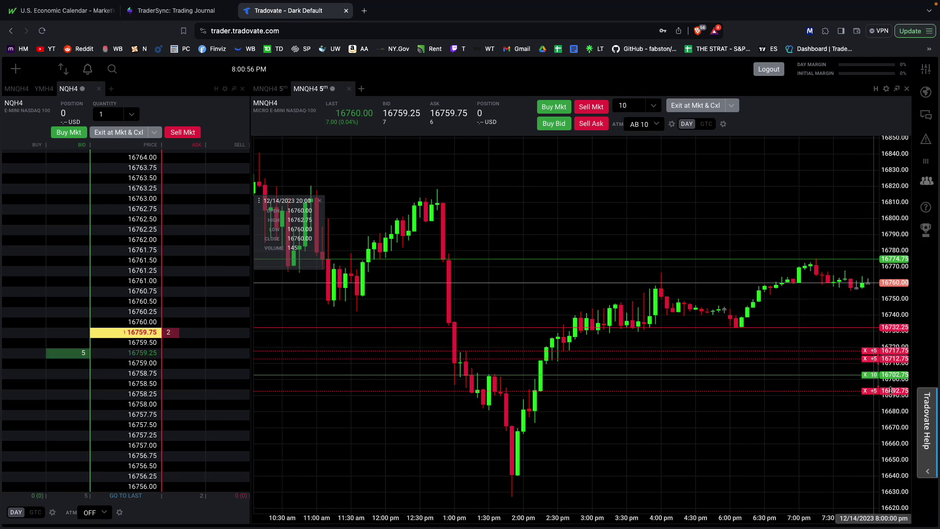
left_click_drag(871, 376, 873, 374)
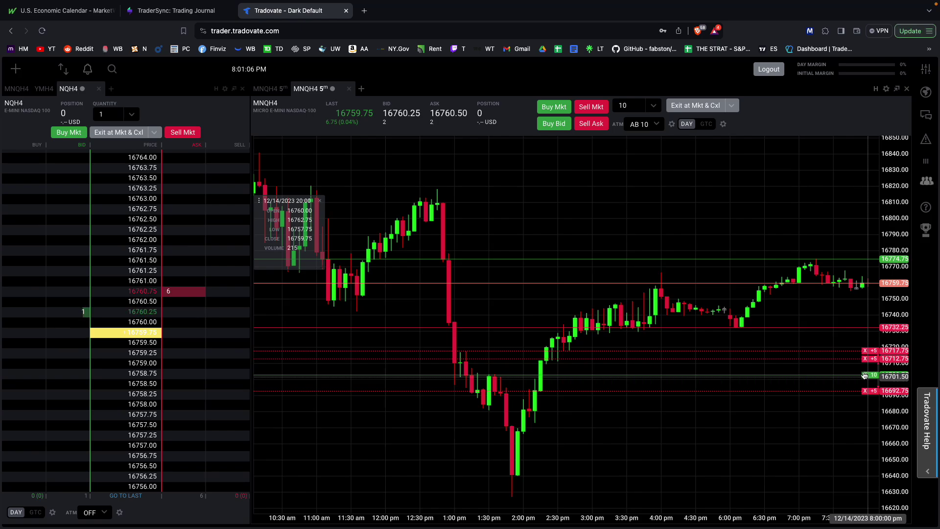
left_click_drag(874, 351, 874, 350)
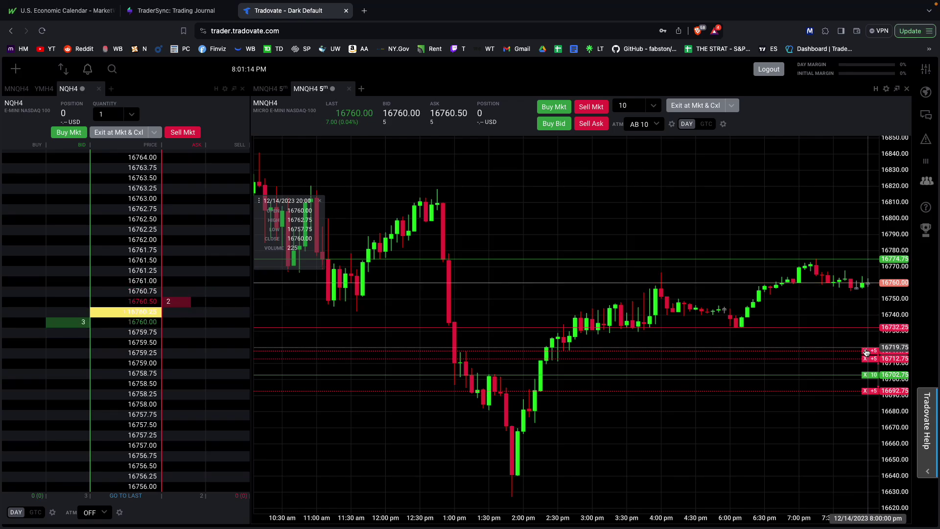
left_click_drag(852, 352, 853, 352)
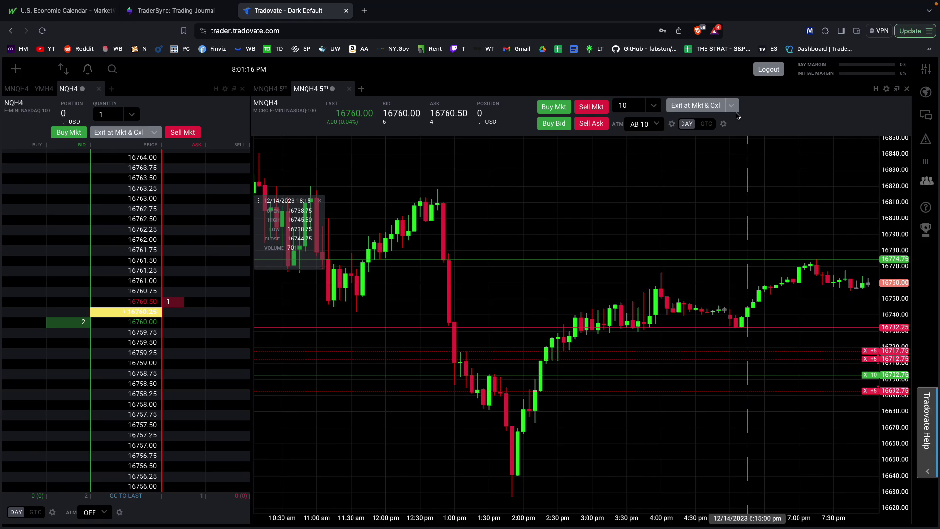
- Review the AB 10 preset's ATM settings again and set the chart's ATM to OFF
left_click(673, 124)
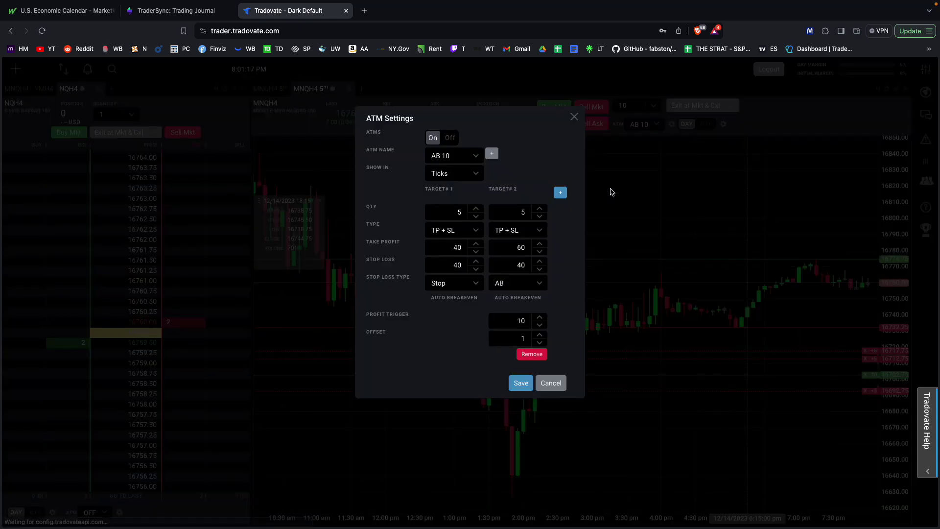
left_click(554, 384)
left_click(656, 123)
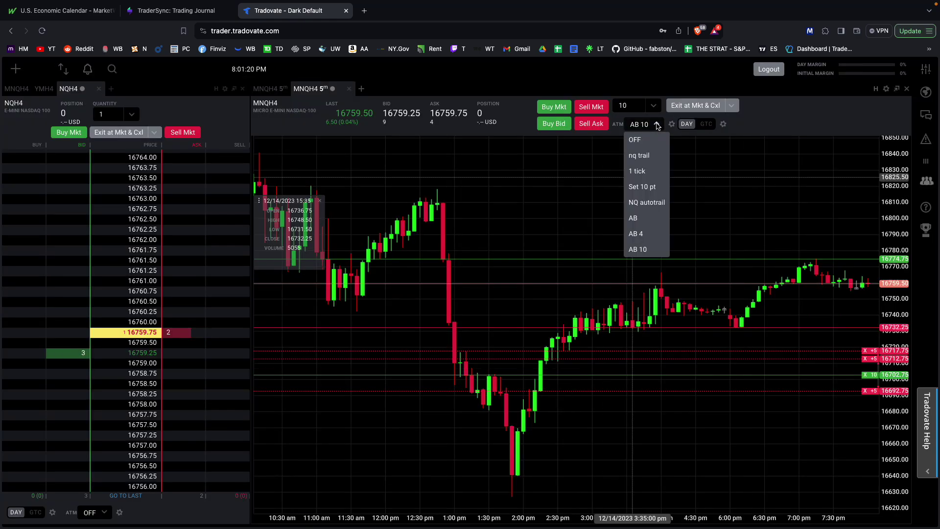
left_click(636, 138)
- Examine the Show In and Type options in the ATM settings while no preset is selected
left_click(667, 124)
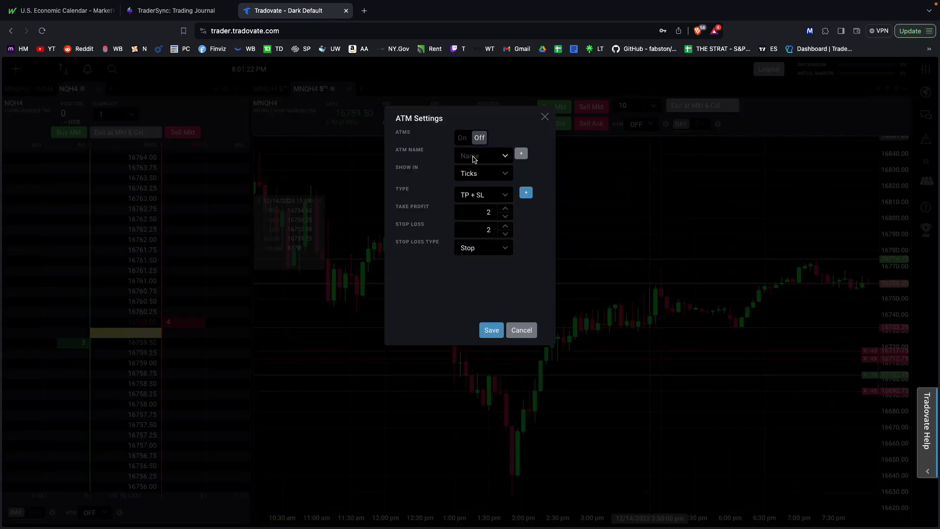
left_click(506, 174)
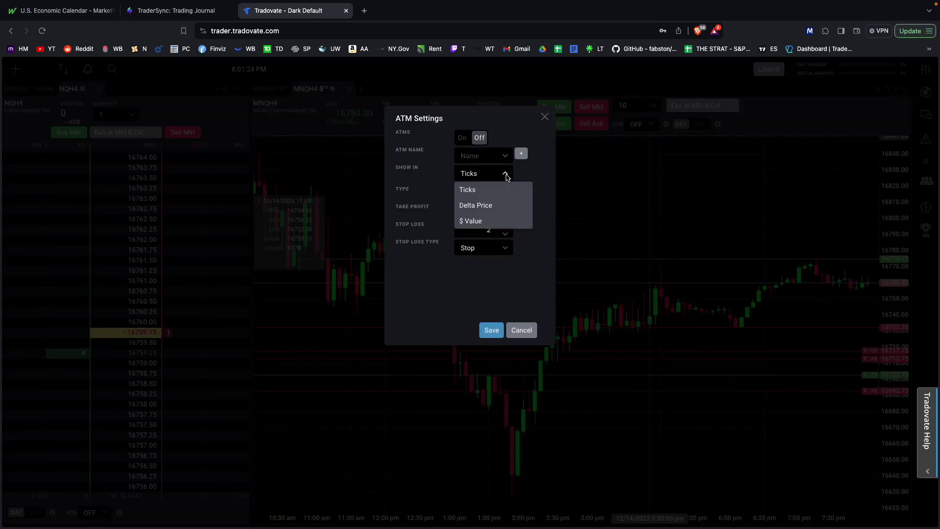
left_click(506, 176)
left_click(474, 178)
left_click(507, 176)
left_click(505, 195)
left_click(506, 194)
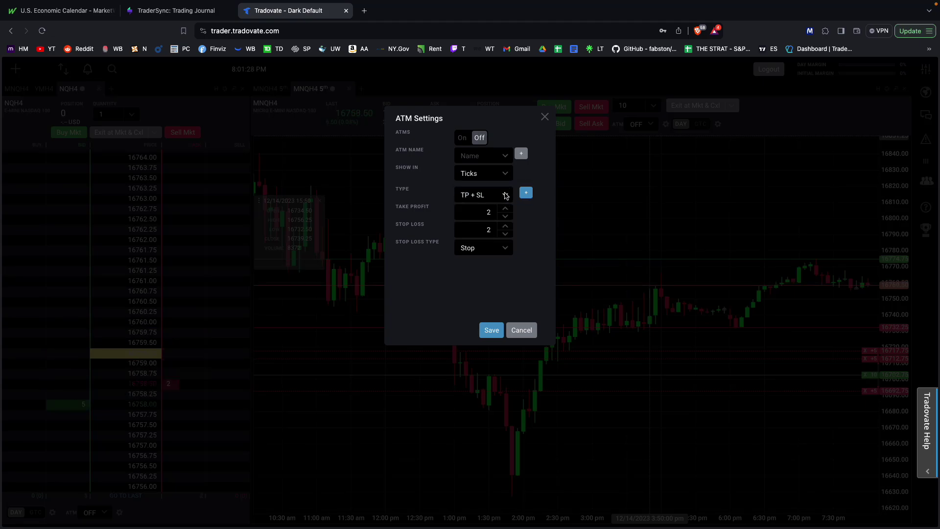
- Add a second target in the ATM settings, examine the stop loss types for Target 1, and discard the changes
left_click(526, 193)
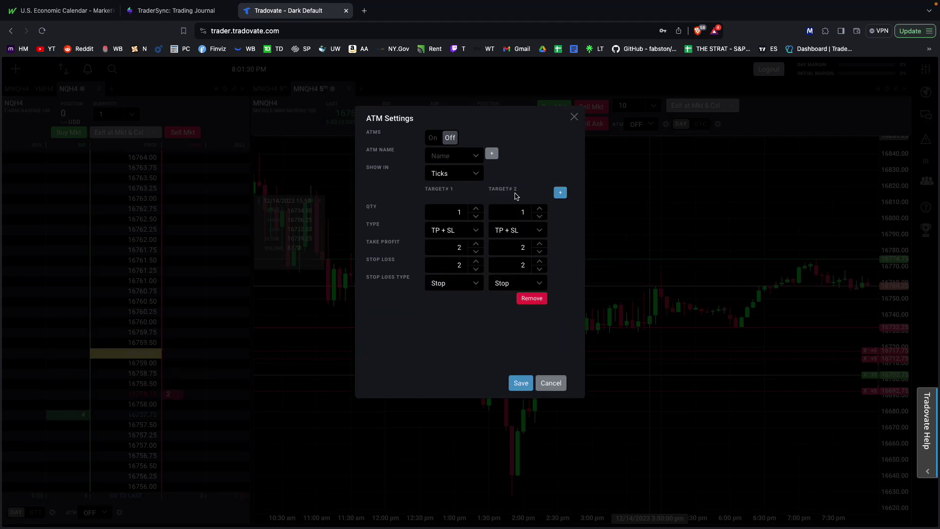
left_click(471, 284)
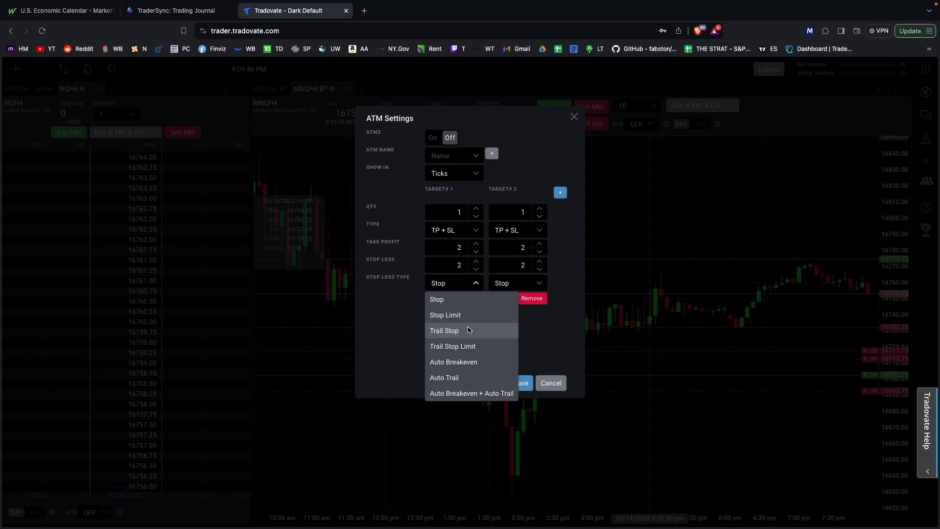
left_click(542, 330)
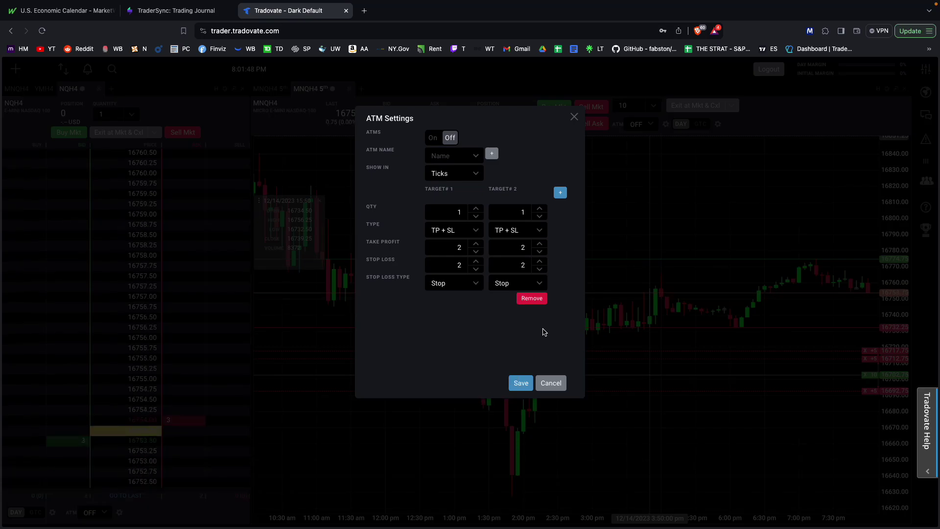
left_click(552, 384)
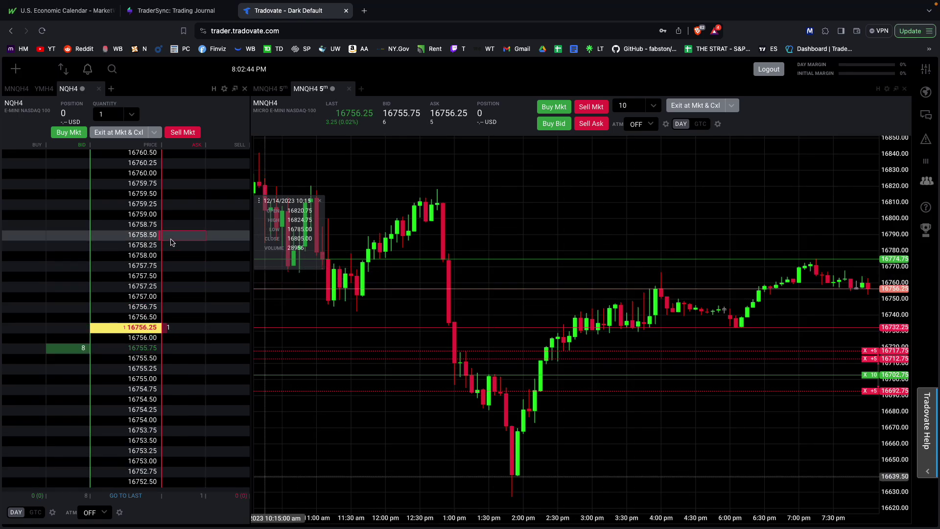
- Place a one-contract NQH4 sell limit order at 16760.00 in the price ladder, then cancel it and the chart's MNQH4 buy limit order
left_click(191, 174)
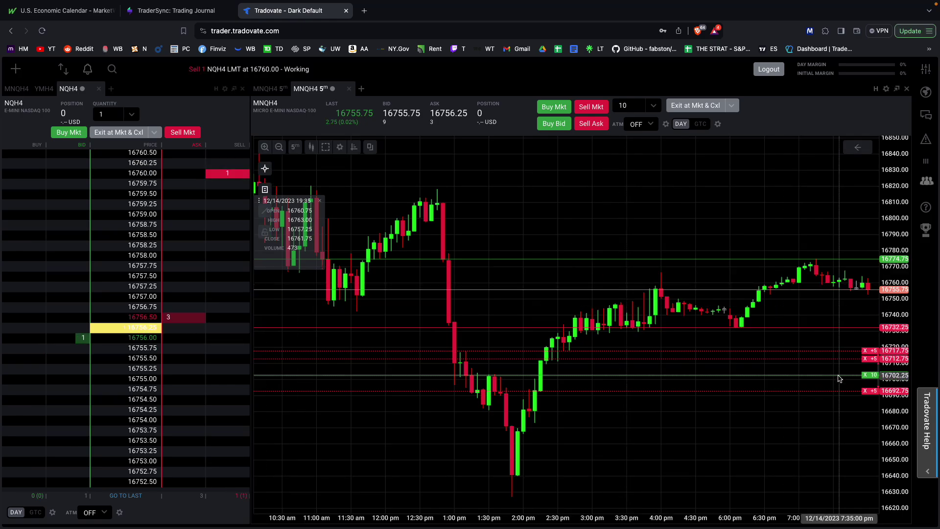
left_click(865, 377)
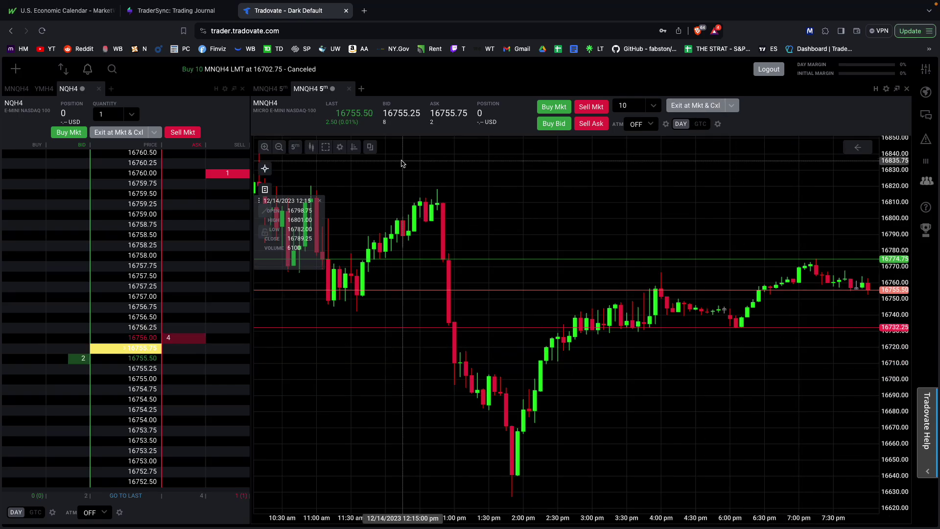
left_click(228, 174)
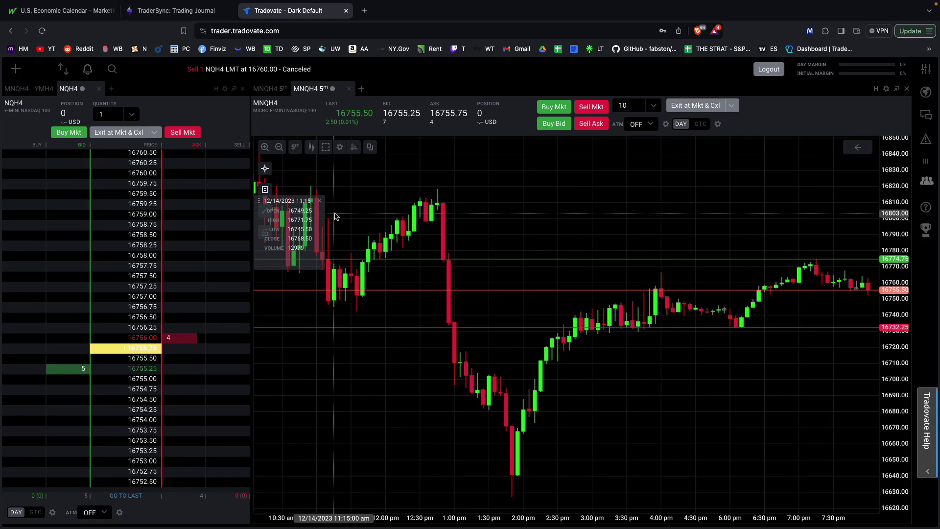
- Place a one-contract NQH4 sell limit order at 16759.75 twice in the price ladder, cancelling it individually first and with Exit at Mkt & Cxl second
left_click(189, 188)
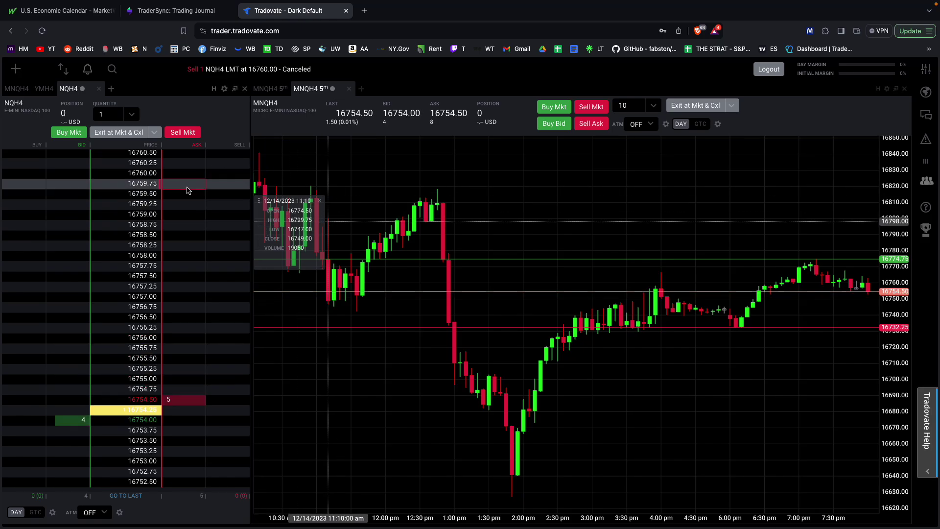
left_click(225, 184)
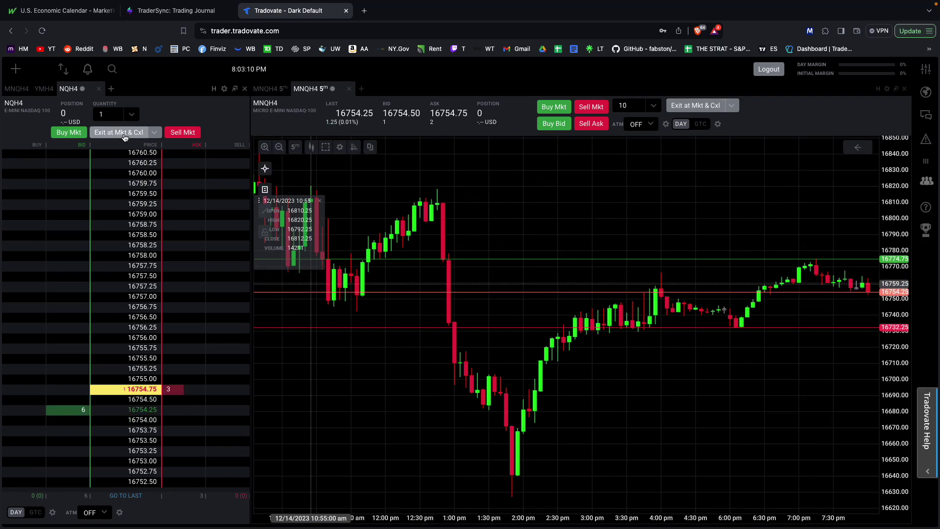
left_click(190, 184)
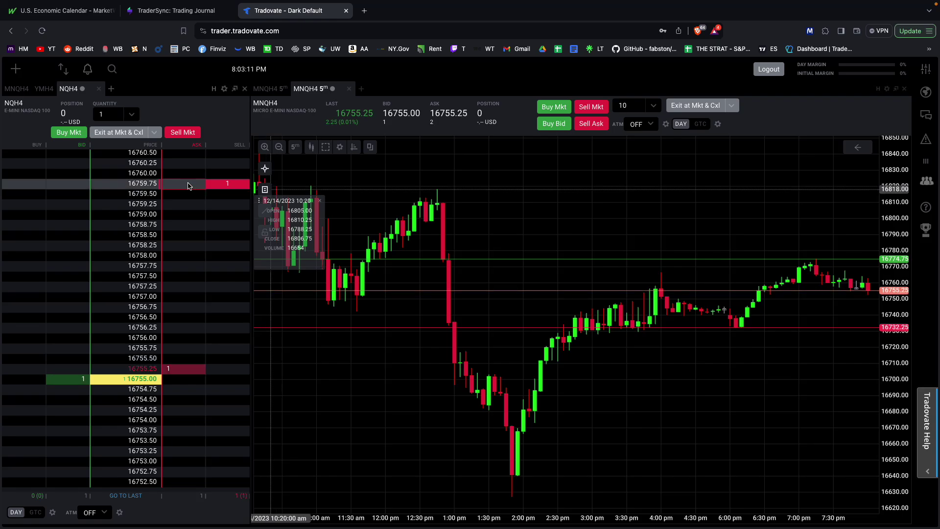
left_click(130, 137)
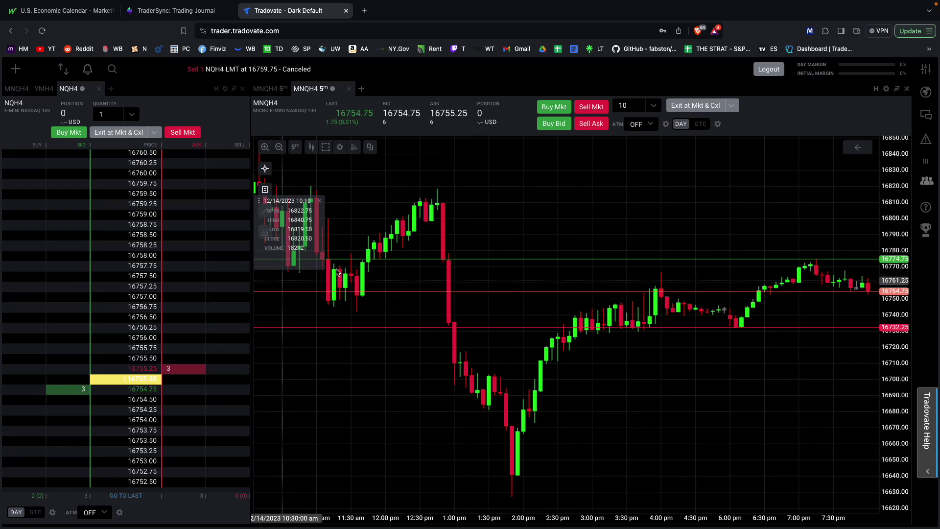
- Place a sell limit order for 10 MNQH4 contracts at 16815.75 on the chart and cancel it with Exit at Mkt & Cxl
right_click(669, 193)
left_click(693, 202)
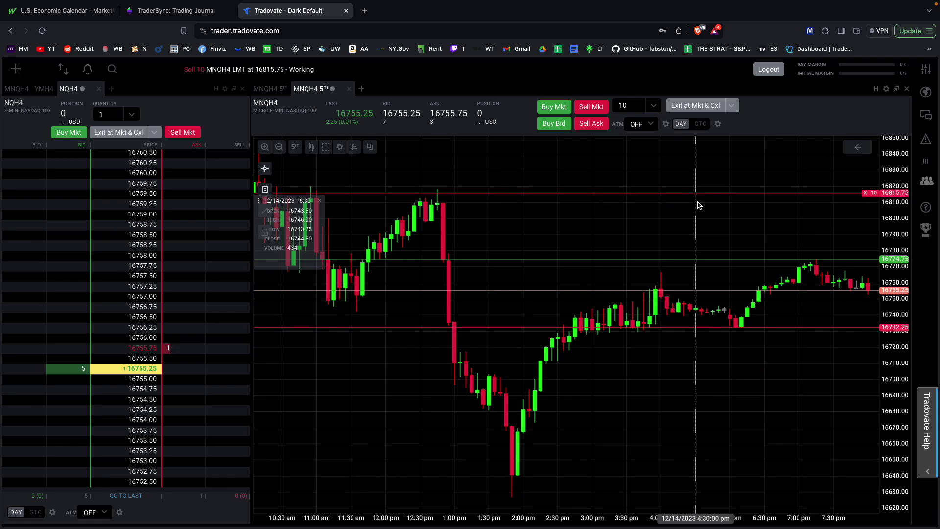
left_click(686, 107)
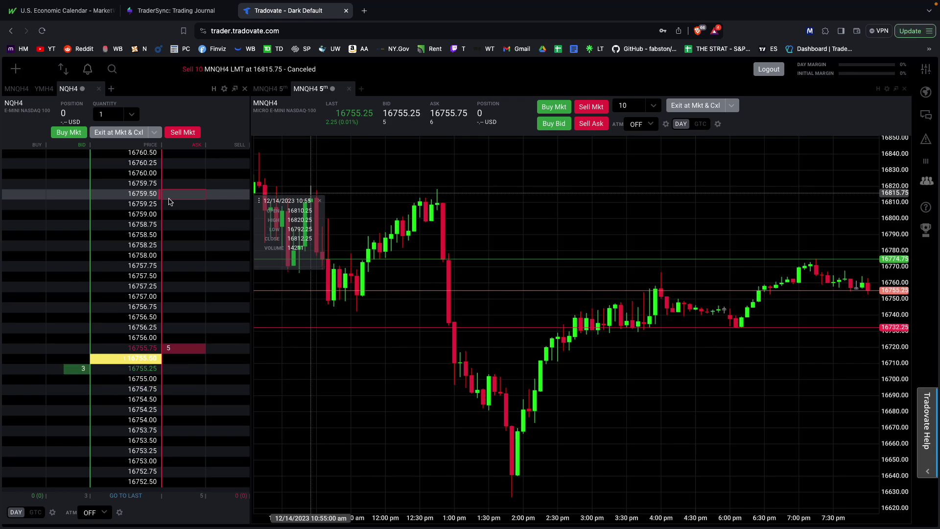
- Set the MNQH4 chart's ATM to Set 10 pt, and review the ATM presets and quantity of the NQH4 price ladder
left_click(650, 125)
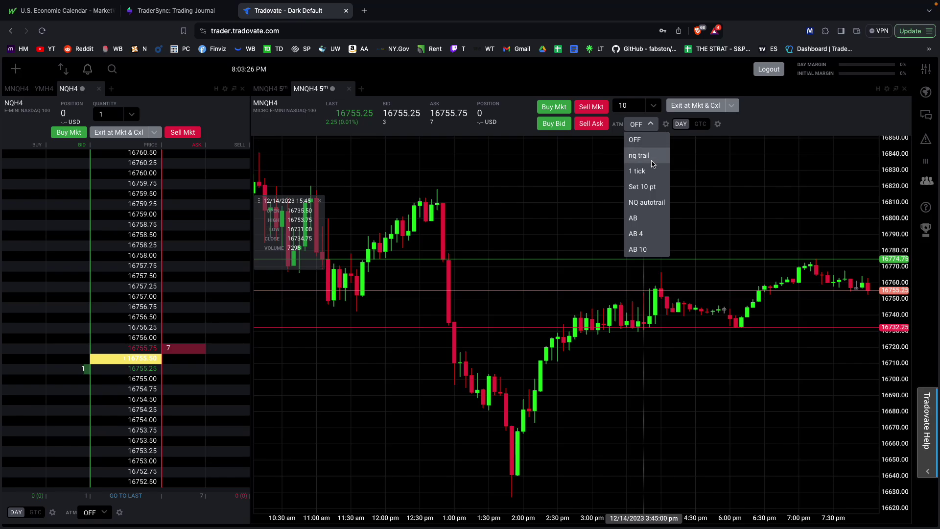
left_click(649, 187)
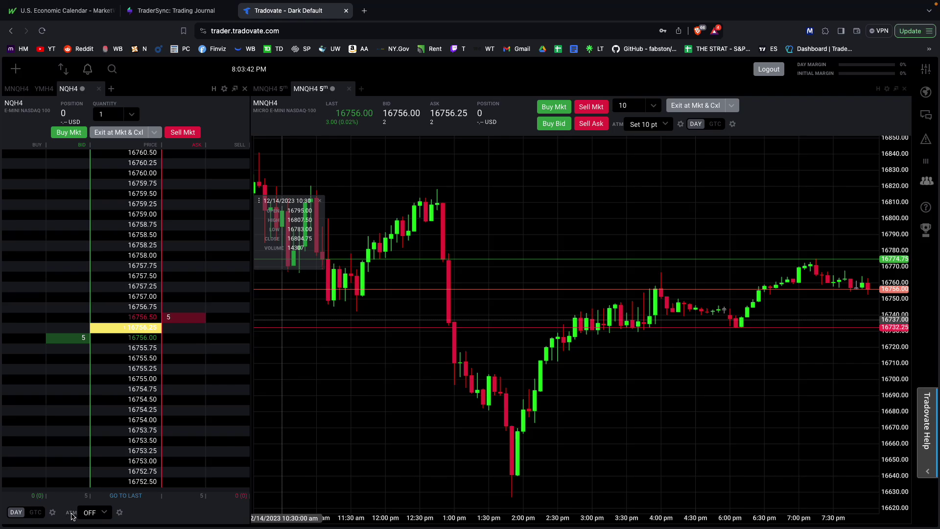
left_click(104, 513)
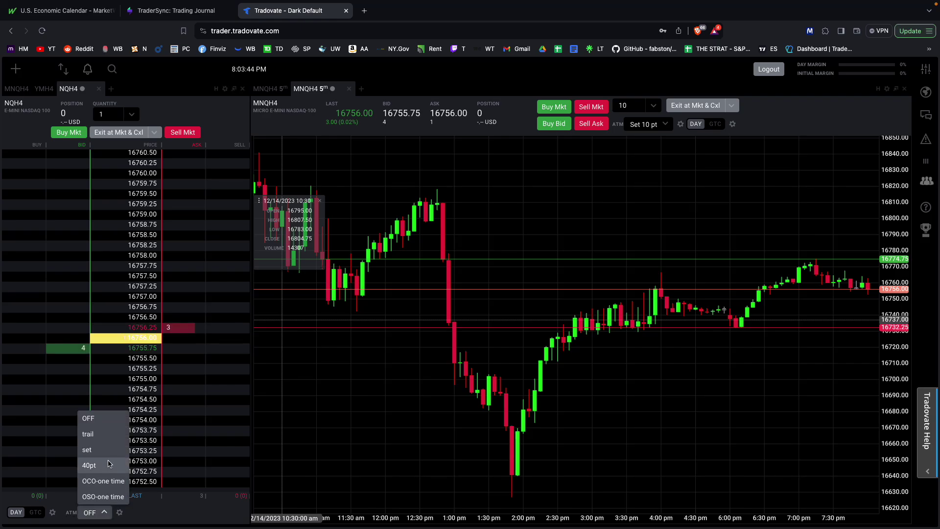
left_click(144, 512)
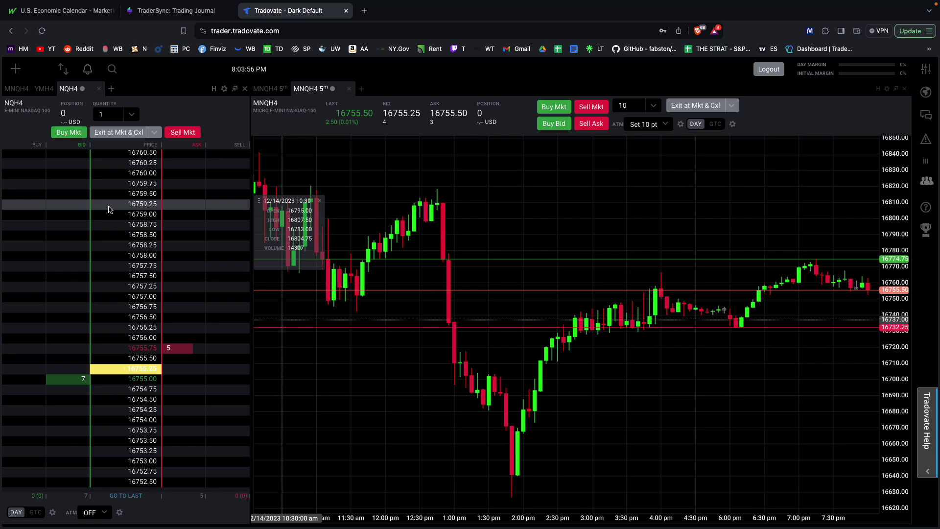
double_click(112, 113)
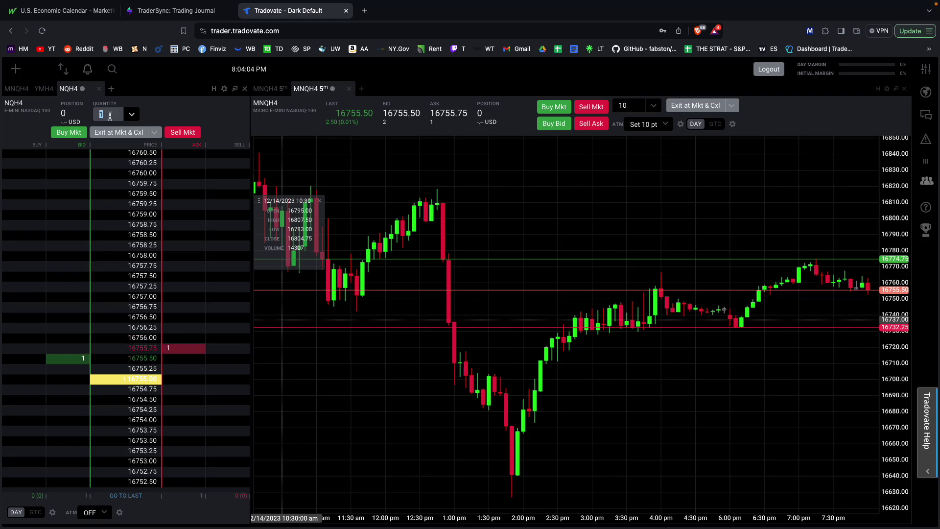
- Add a new chart tab for the NQH4 symbol beside the MNQH4 charts
left_click(362, 90)
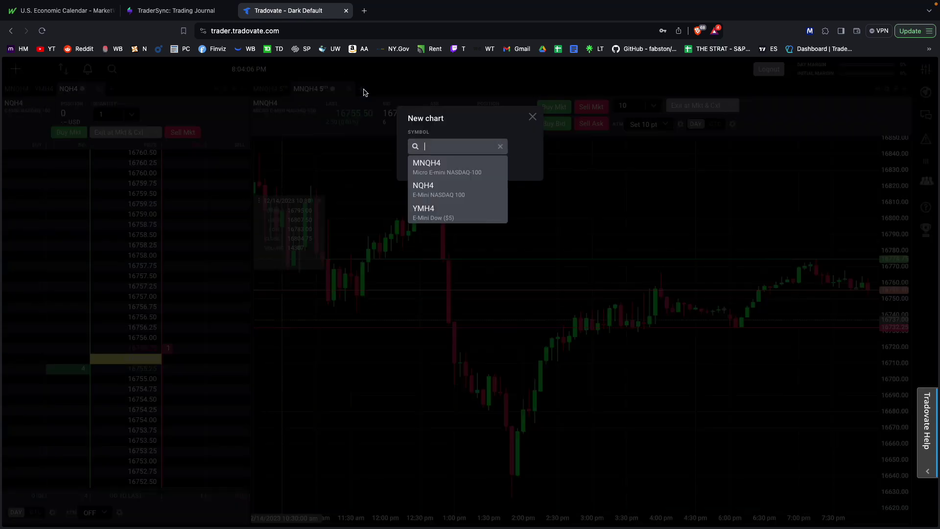
left_click(426, 189)
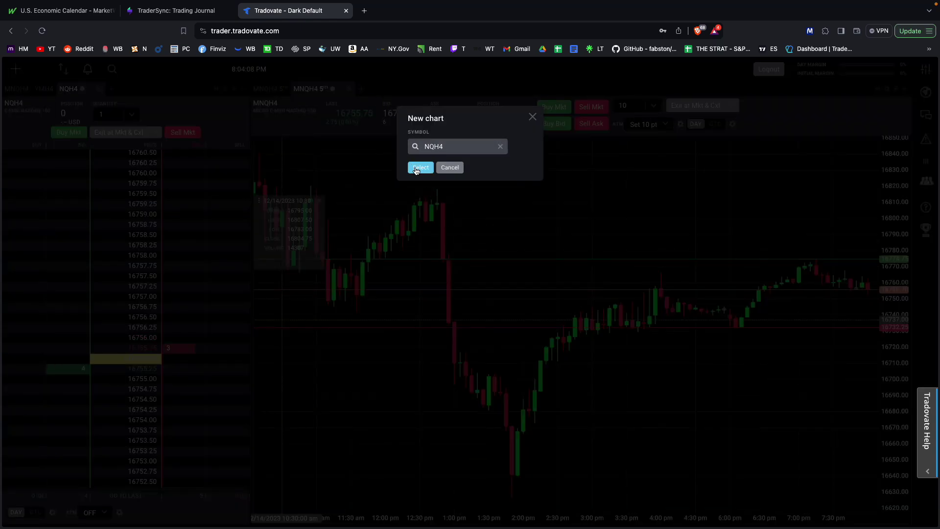
left_click(417, 168)
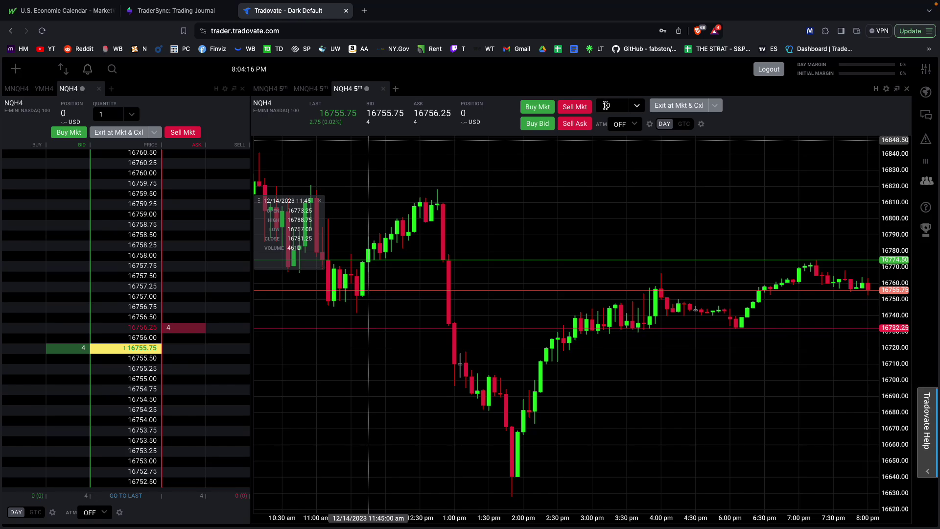
- Compare the quantity and ATM settings of the MNQH4 chart with those of the NQH4 chart, finishing on the NQH4 chart
left_click(304, 89)
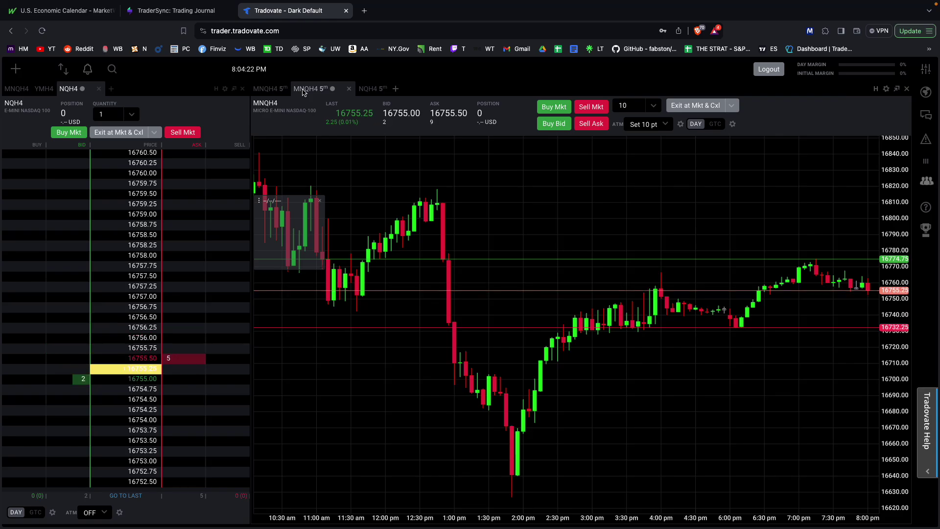
left_click(346, 90)
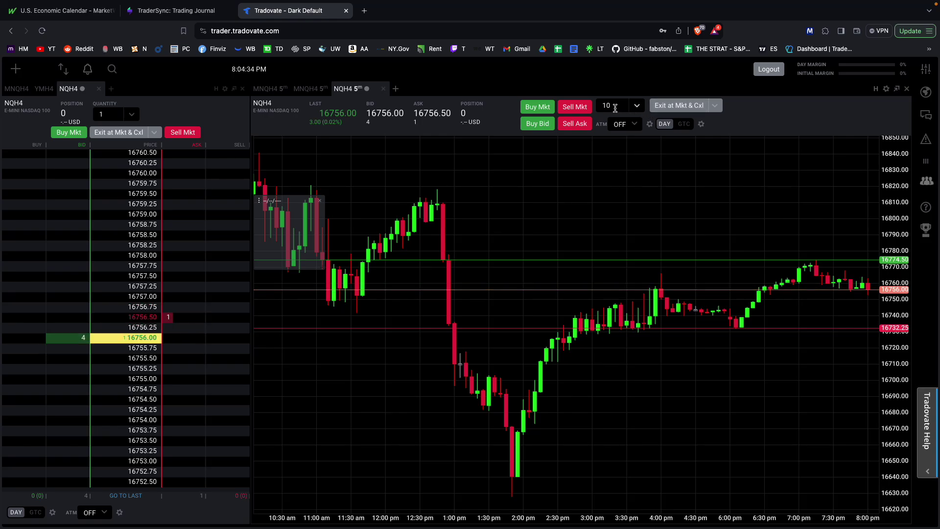
left_click(308, 90)
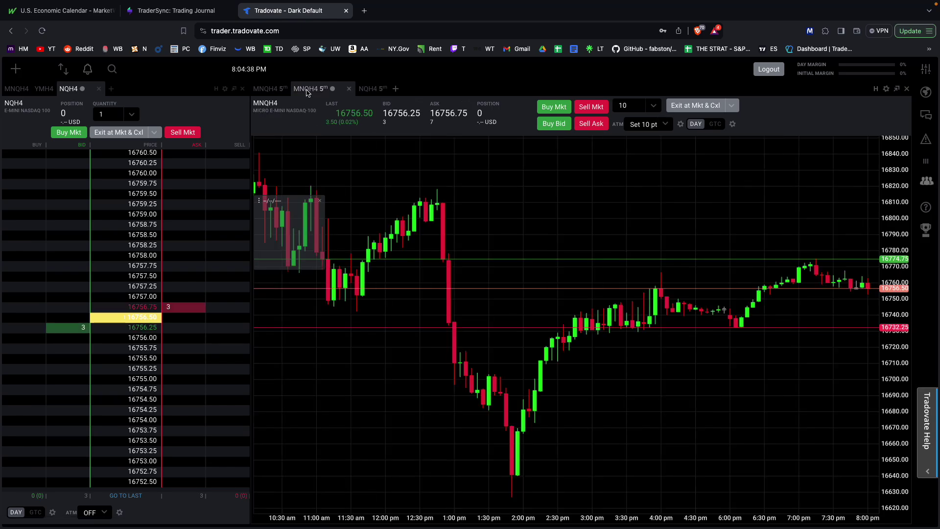
left_click(372, 89)
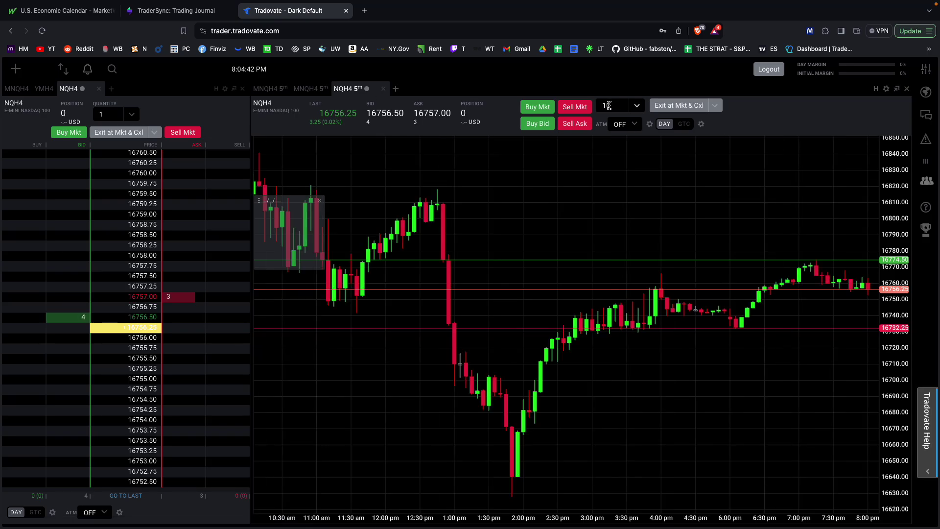